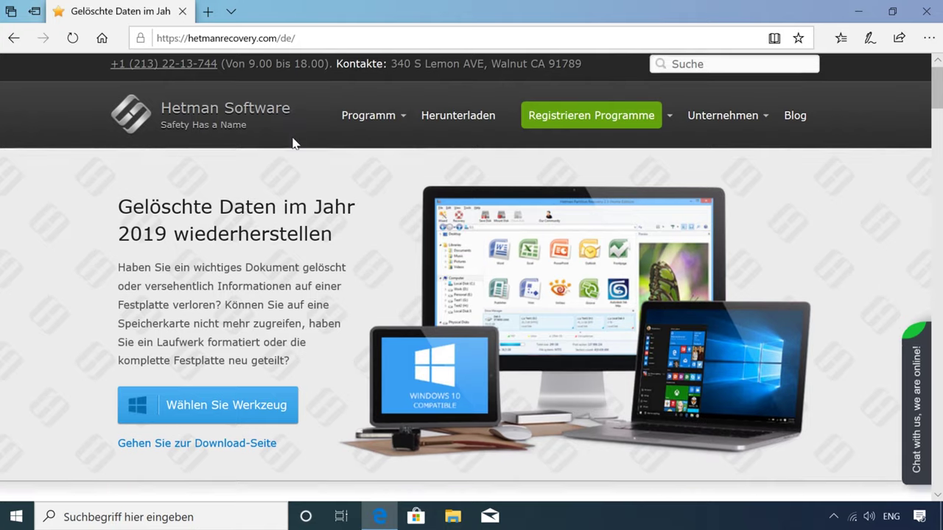
Open the Partition Recovery 2.8 product page on the Hetman website and start its free download for Windows
scroll(267, 123, "up", 1)
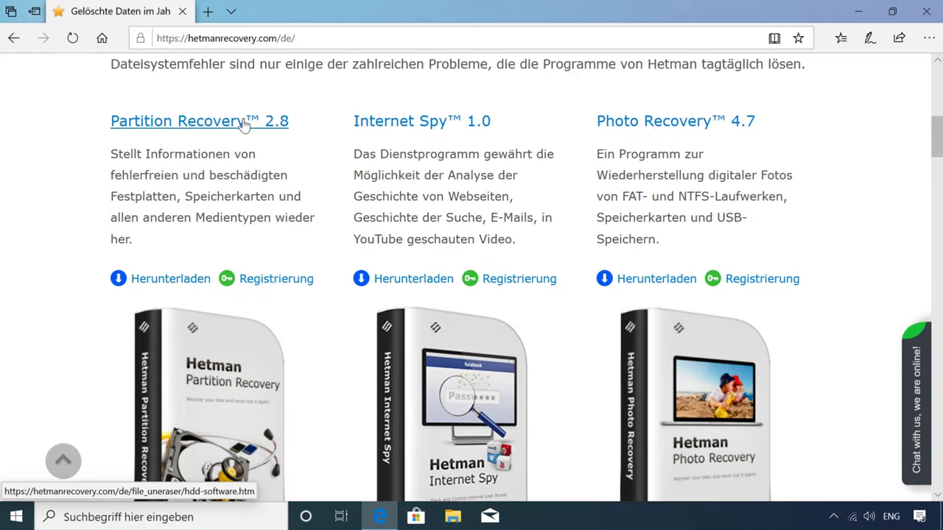
left_click(241, 124)
scroll(243, 143, "down", 2)
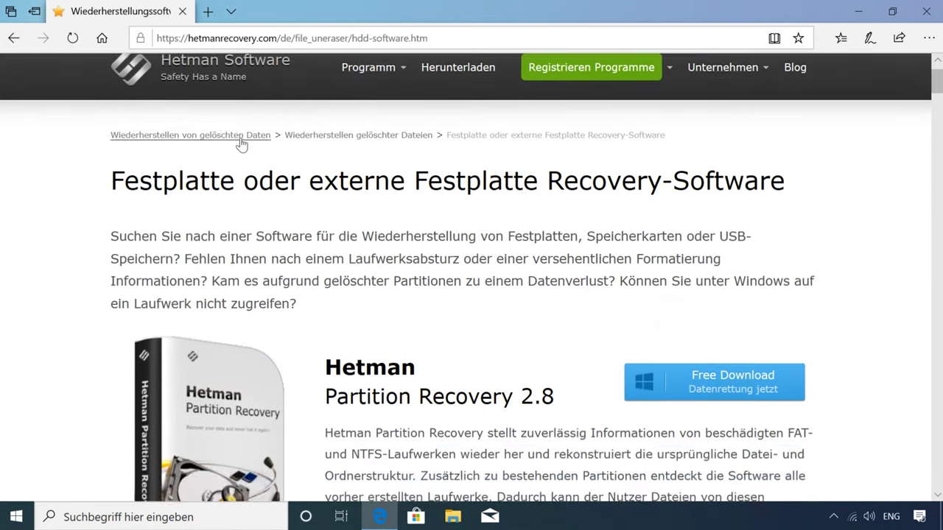
left_click(731, 310)
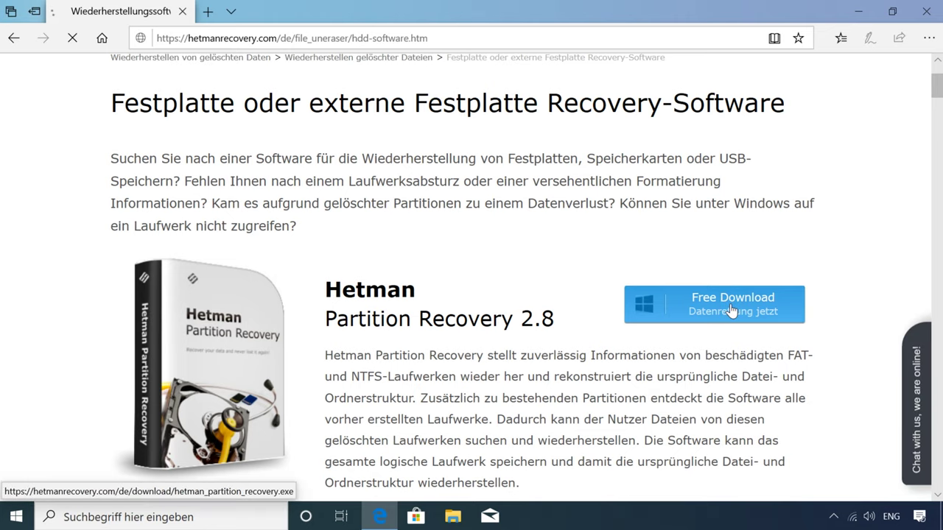
left_click(540, 480)
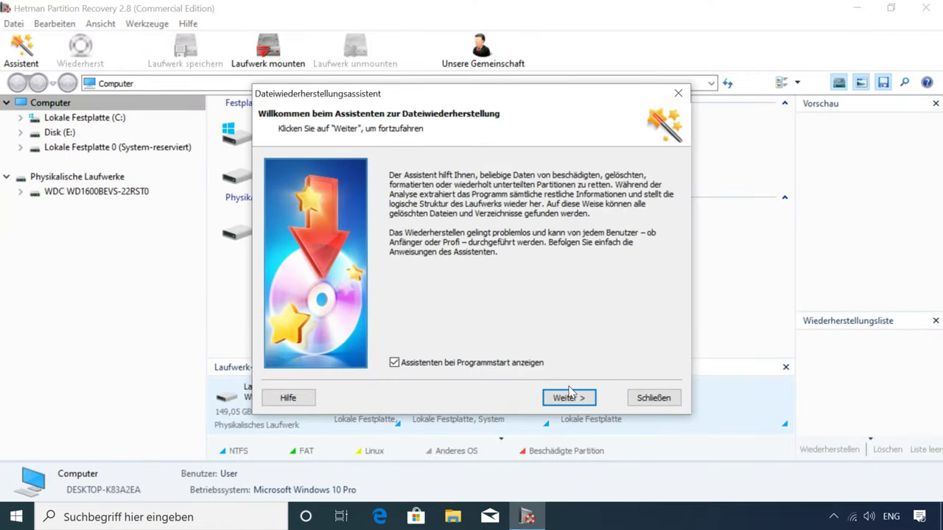
Dismiss the welcome wizard and start a full analysis of local disk C: with the NTFS, FAT and deep analysis options enabled
left_click(641, 397)
double_click(114, 120)
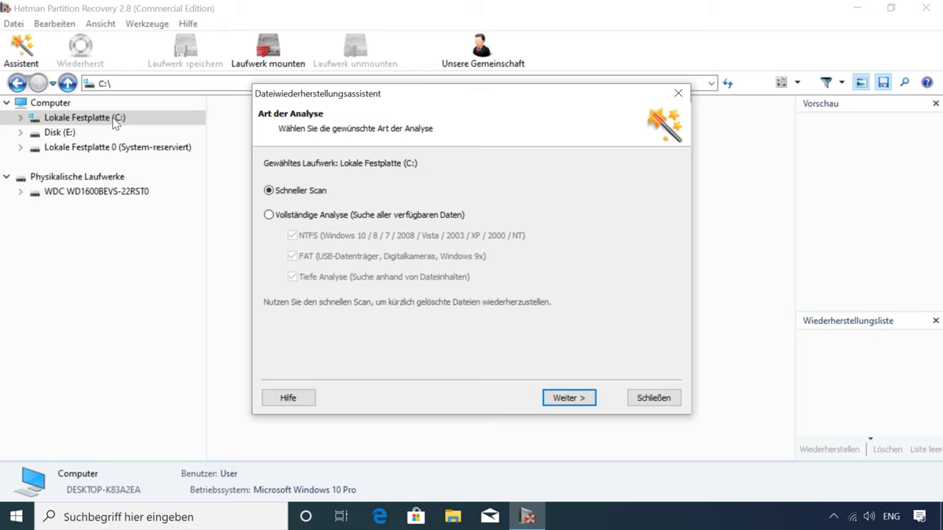
left_click(329, 221)
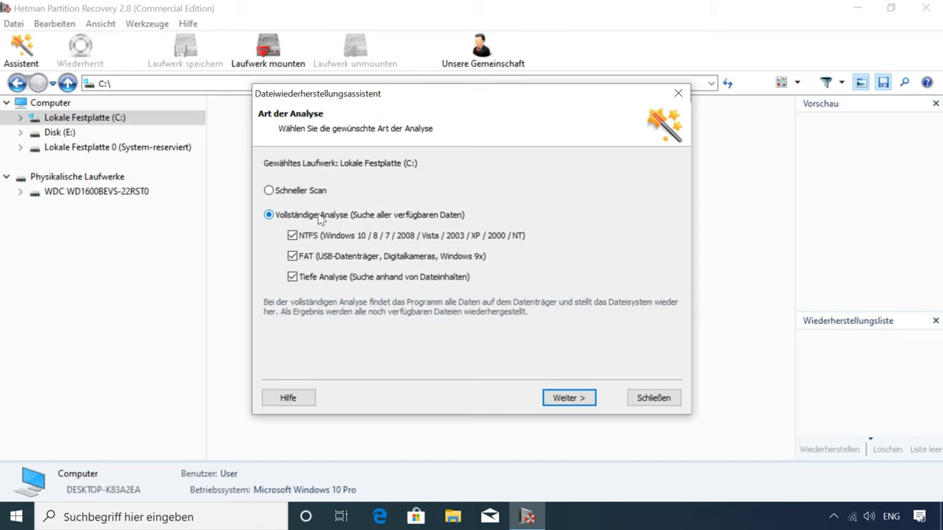
left_click(564, 398)
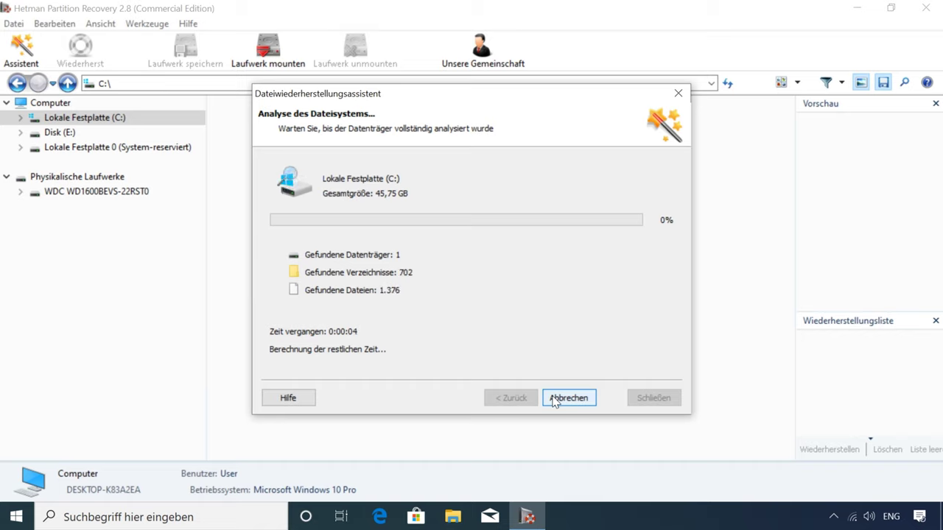
Check the current contents of the Documents, Pictures, Downloads and Desktop folders in File Explorer, and close its window
key("super+e")
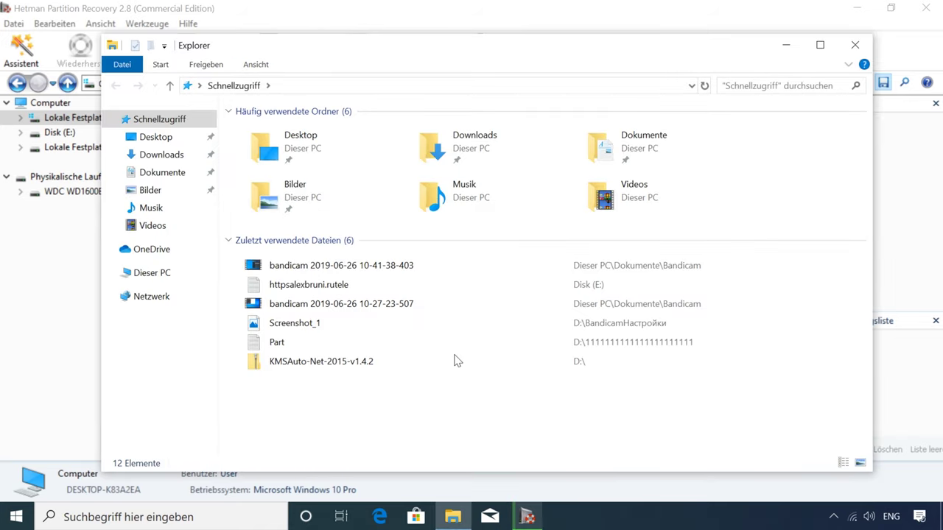
left_click(183, 181)
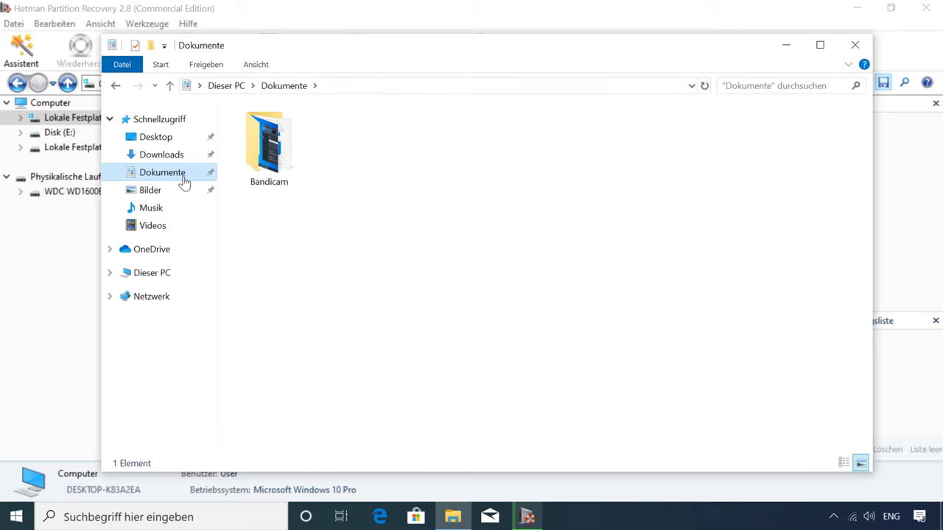
left_click(178, 196)
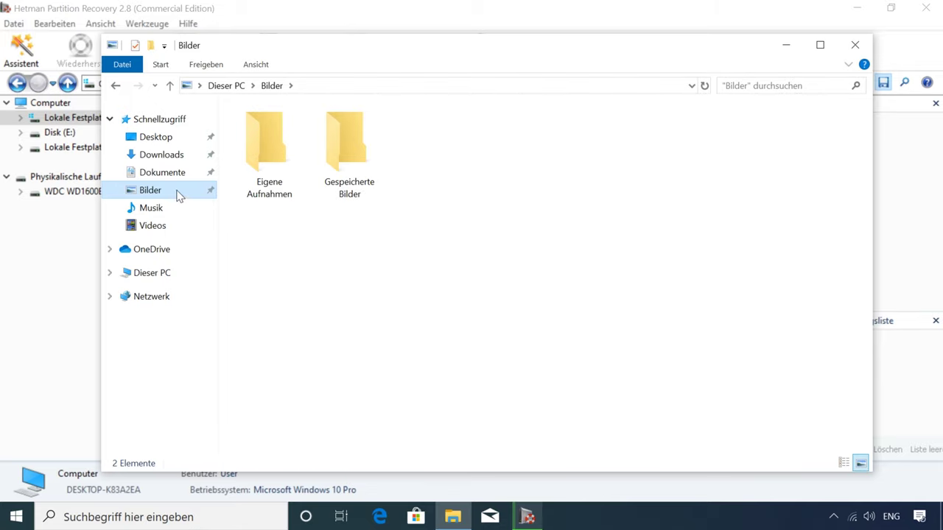
left_click(187, 160)
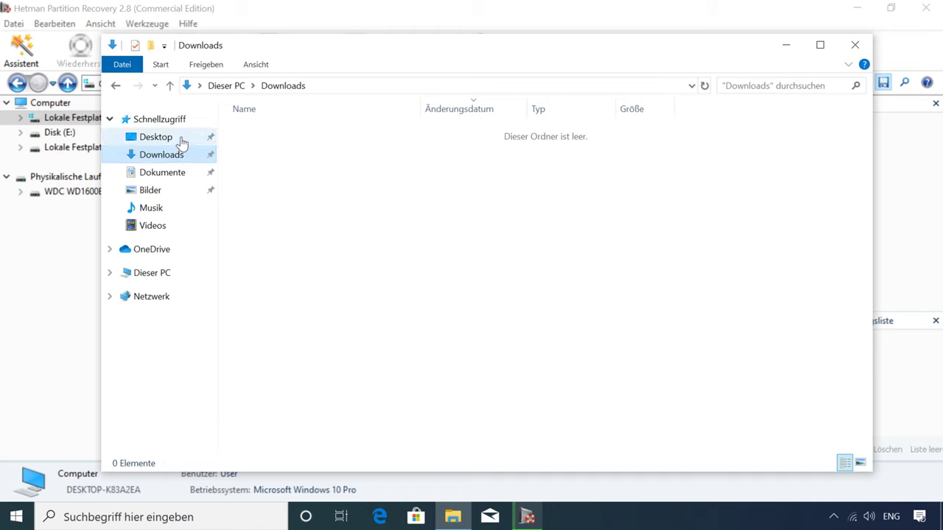
left_click(180, 139)
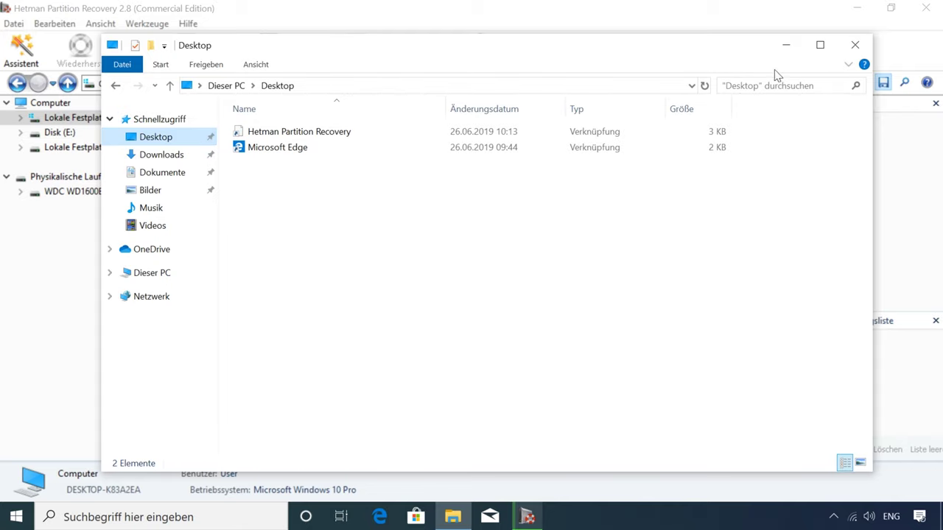
left_click(854, 45)
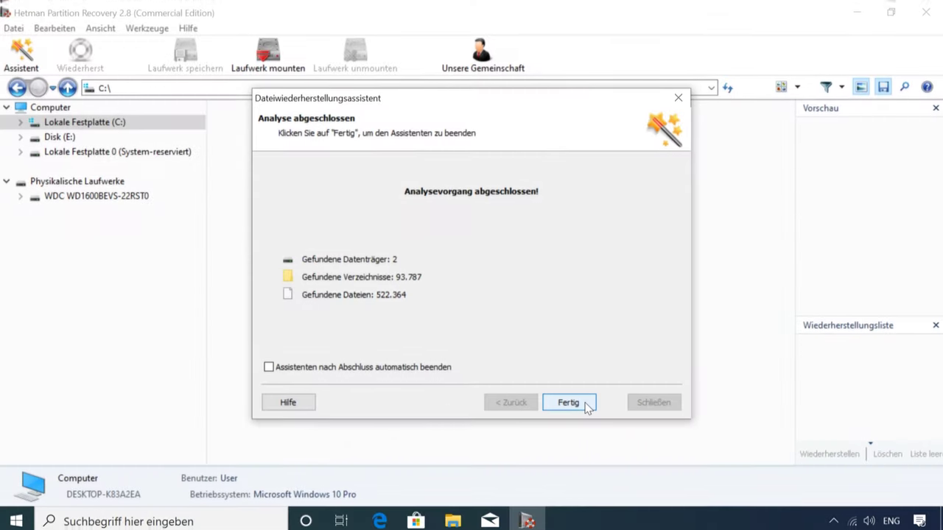
Finish the completed analysis wizard and expand NTFS-Partition 1 under disk C:, after checking the folders of NTFS-Partition 0
left_click(587, 407)
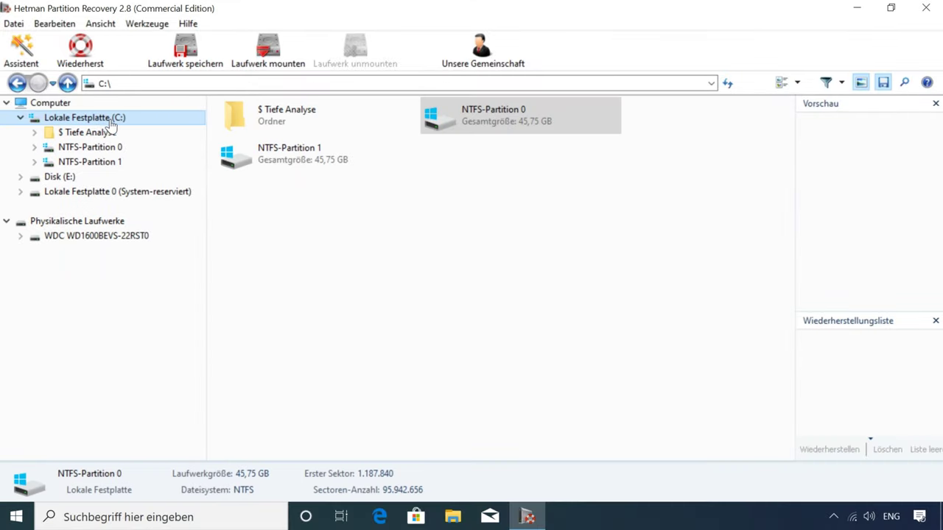
left_click(35, 147)
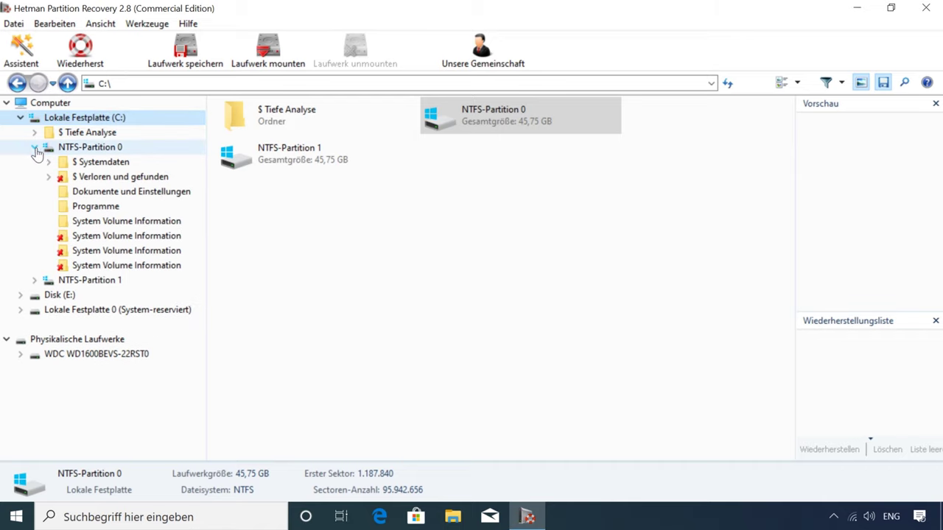
left_click(35, 148)
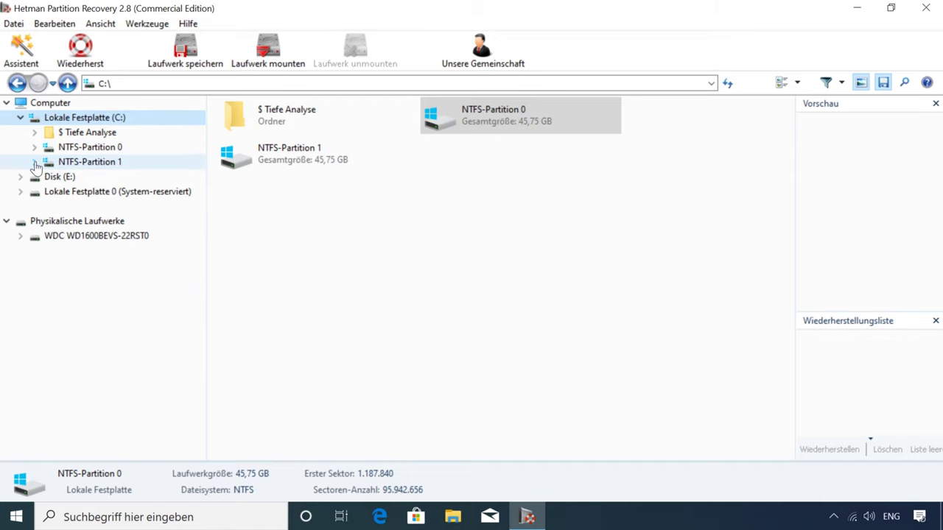
left_click(35, 162)
Inspect the contents of the deleted Users folder in NTFS-Partition 1 and collapse it again
scroll(38, 162, "down", 4)
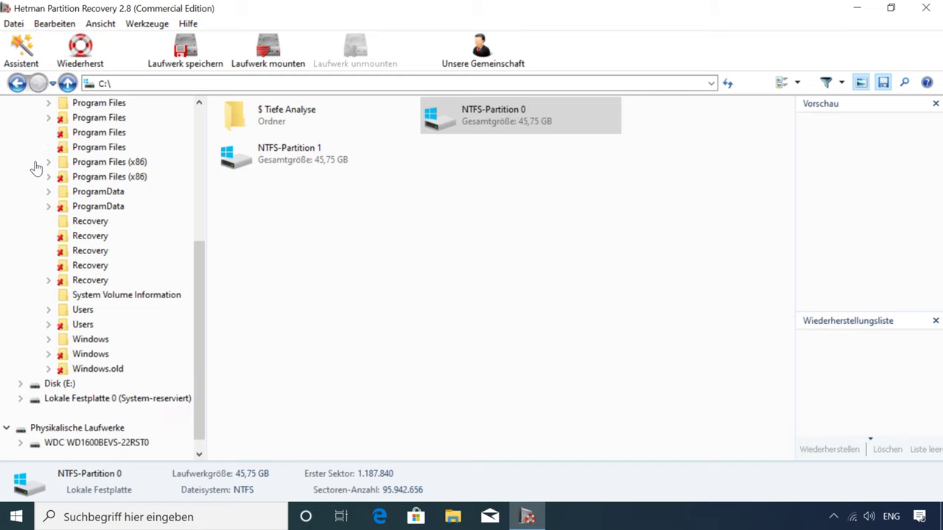
left_click(104, 325)
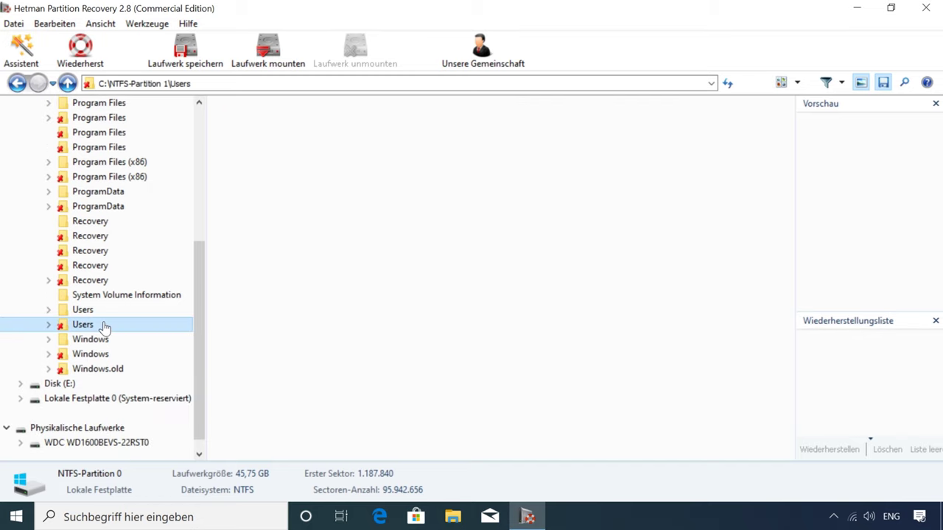
double_click(104, 325)
scroll(104, 327, "up", 1)
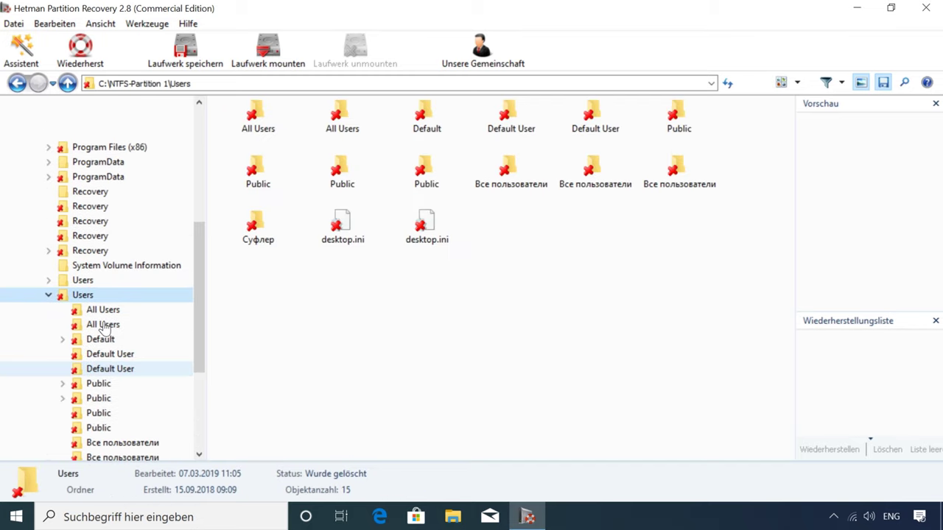
left_click(48, 295)
scroll(47, 297, "up", 6)
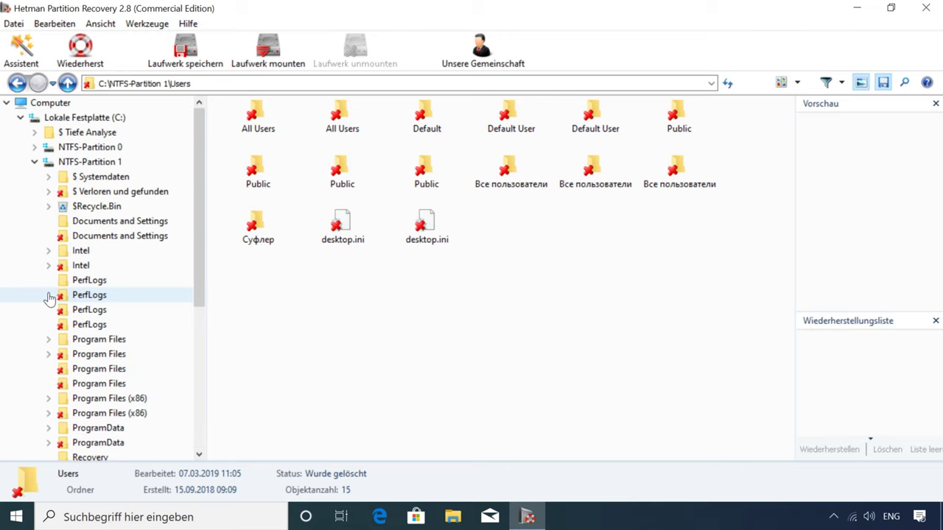
scroll(35, 179, "down", 4)
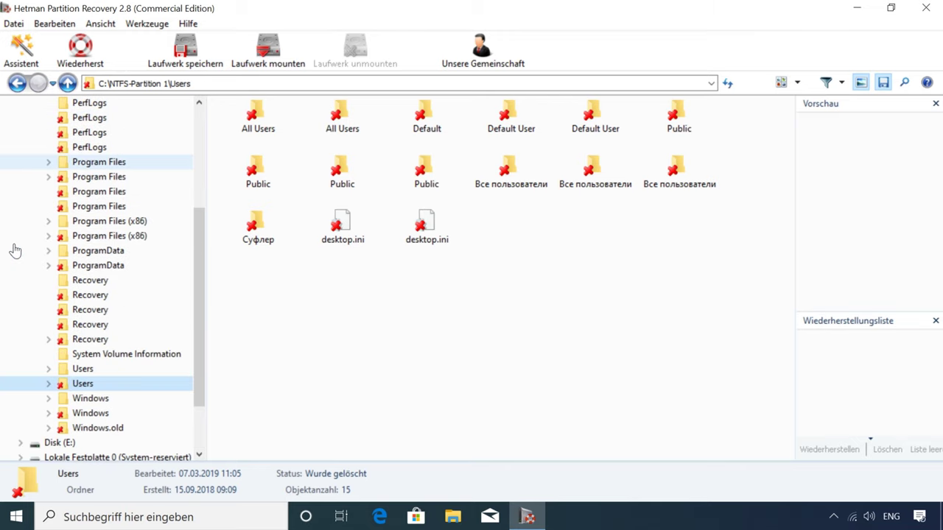
Open the Documents folder of the User profile inside the existing Users folder of NTFS-Partition 1
double_click(87, 371)
scroll(100, 368, "down", 3)
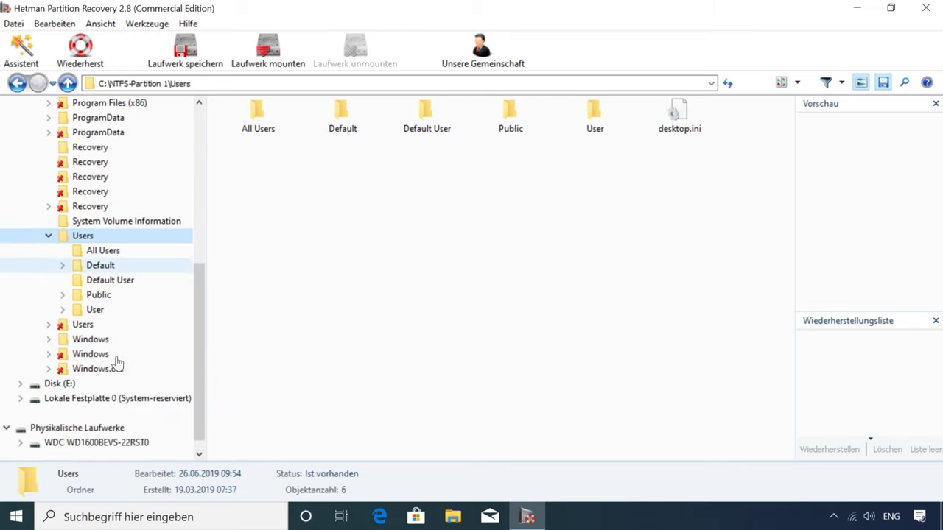
double_click(114, 311)
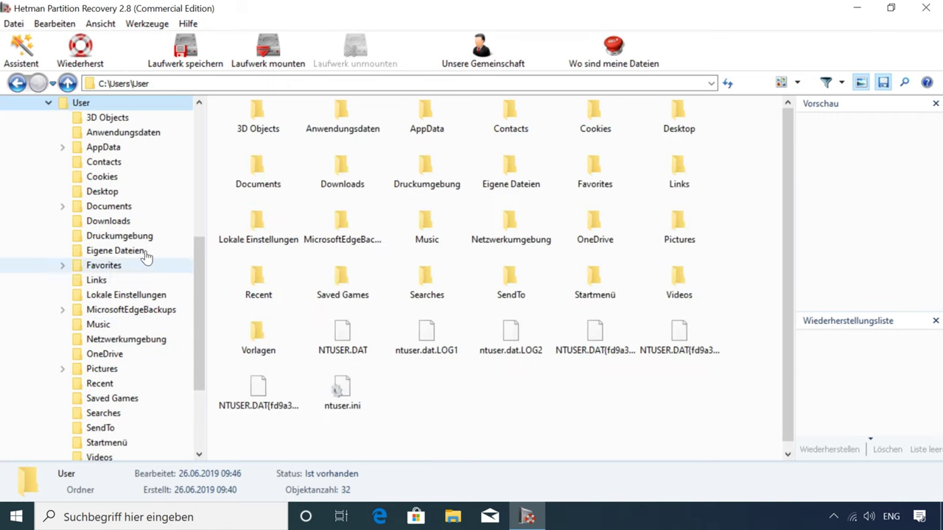
double_click(138, 210)
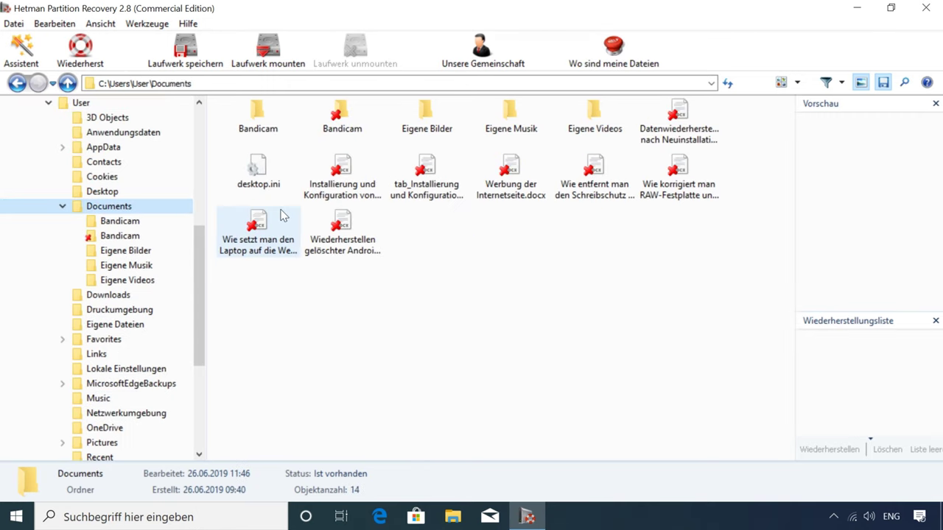
Preview the deleted DOCX files on USB write protection and RAW disk repair, and widen the preview area
left_click(543, 182)
left_click(593, 177)
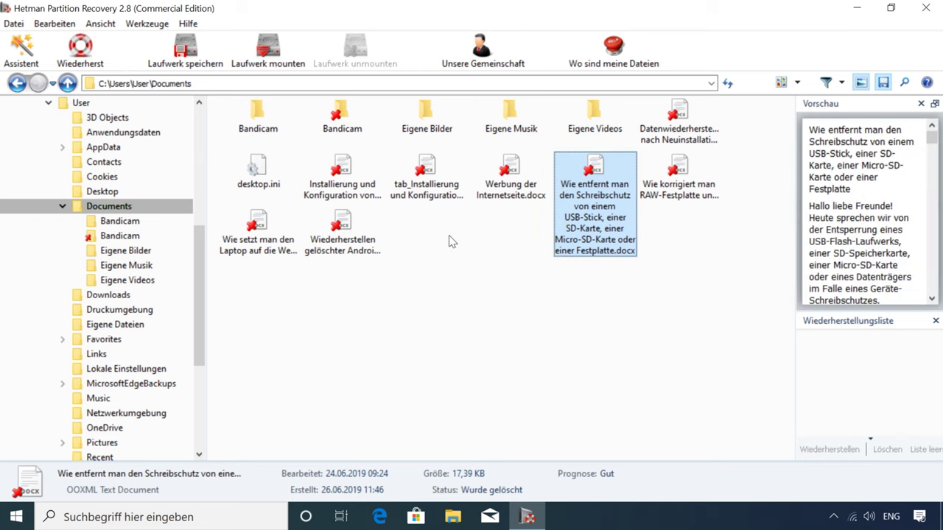
left_click(688, 193)
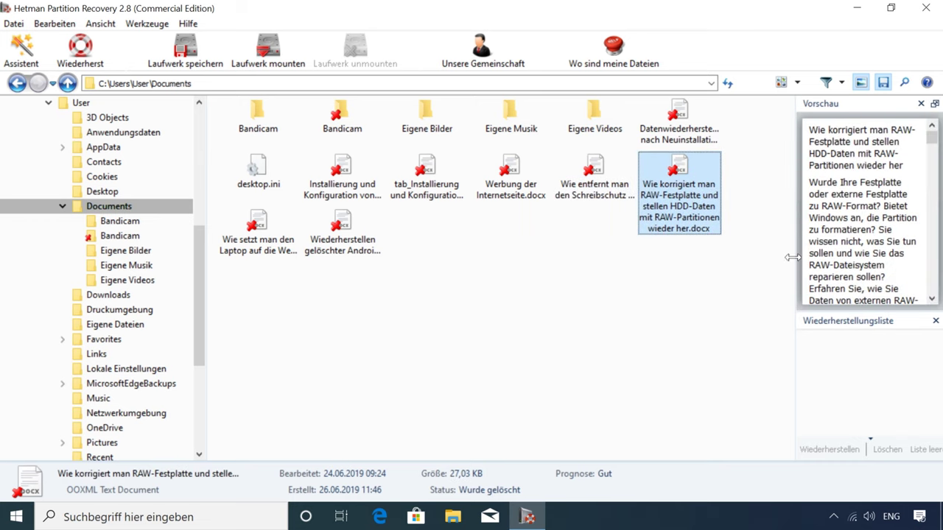
left_click_drag(791, 260, 725, 261)
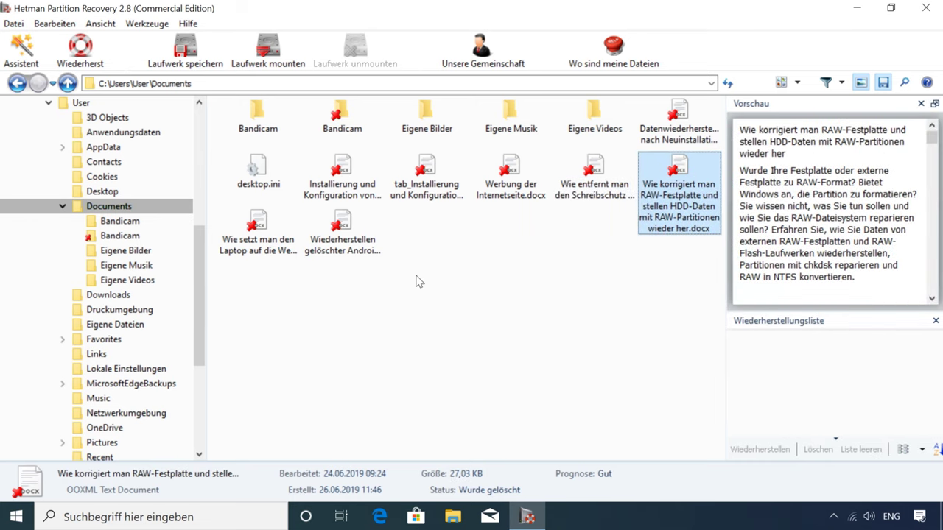
Open the profile's Pictures folder and preview the deleted horses, baukran and hedgehog JPG images
scroll(130, 280, "down", 2)
left_click(107, 353)
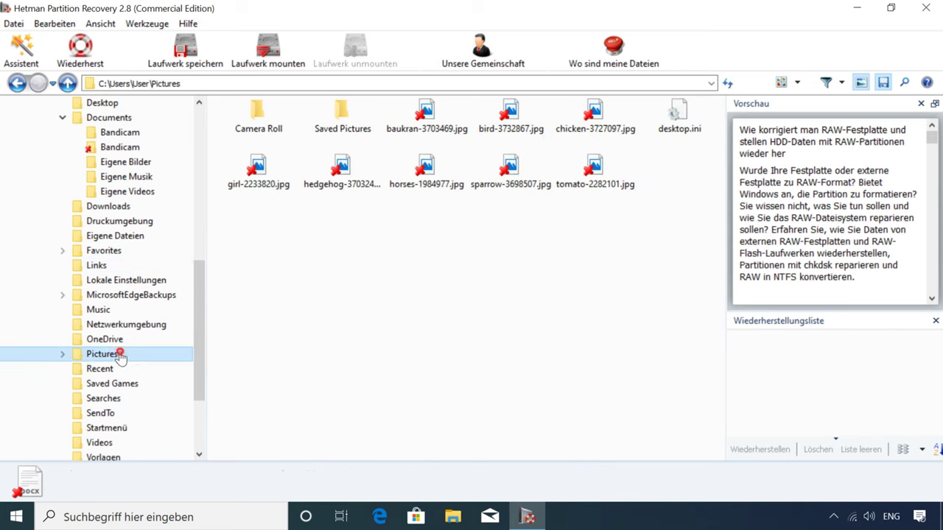
left_click(442, 165)
left_click(433, 122)
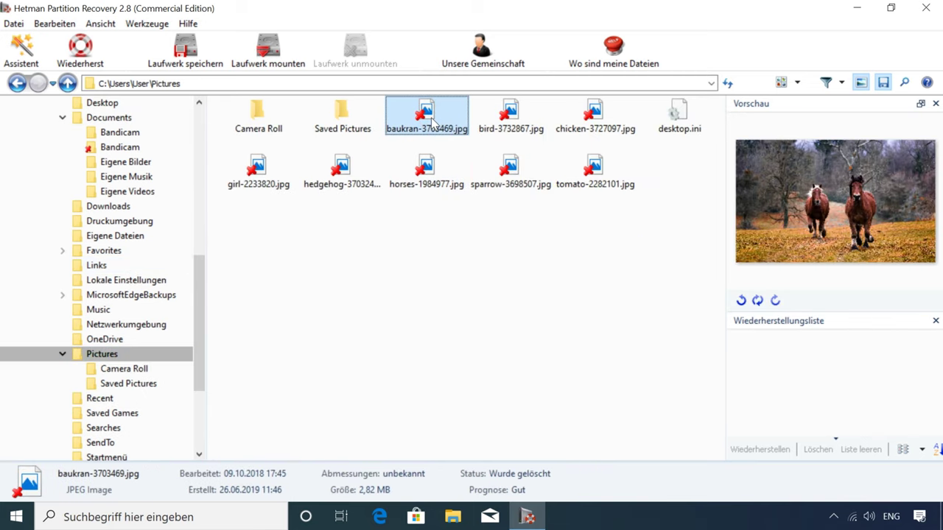
left_click(340, 177)
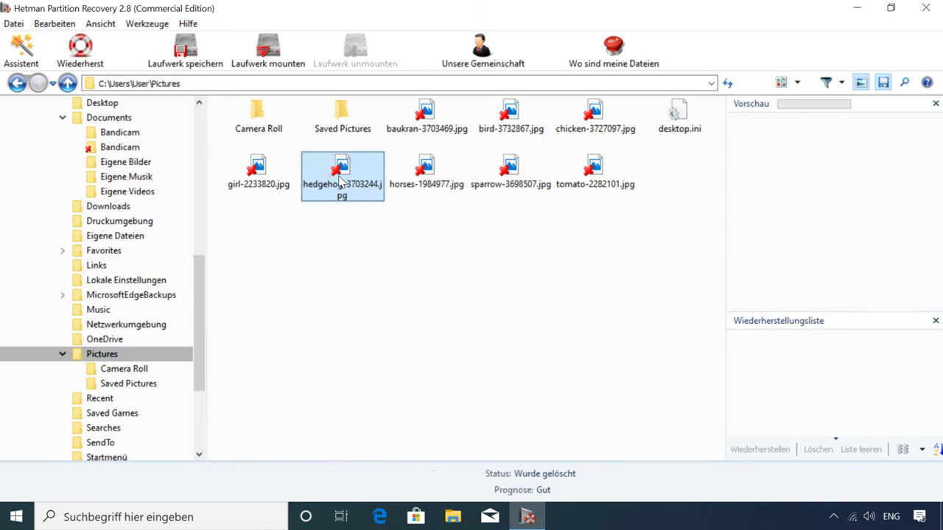
Open the profile's Videos folder and preview the deleted files Add - 11606.mp4, Mercedes Glk - 1406.mp4 and MVI_4570.AVI
scroll(137, 273, "down", 3)
left_click(103, 340)
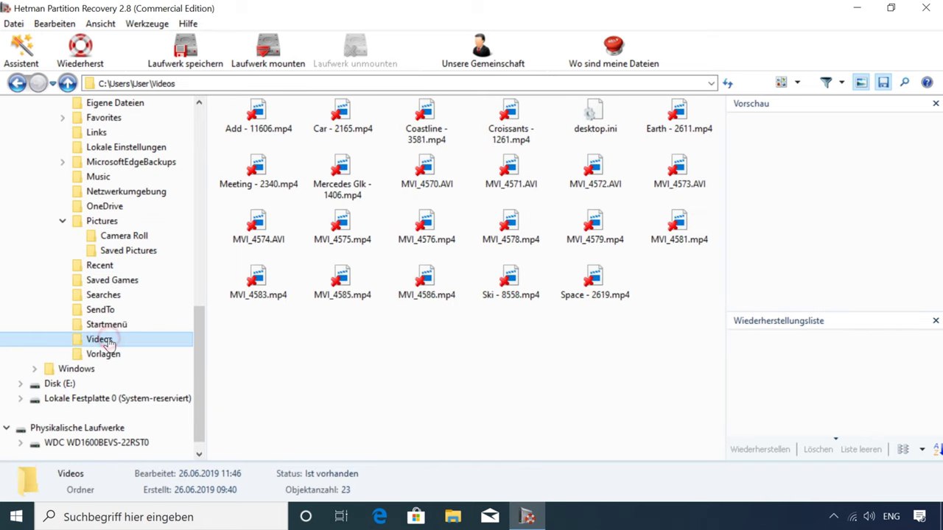
left_click(262, 122)
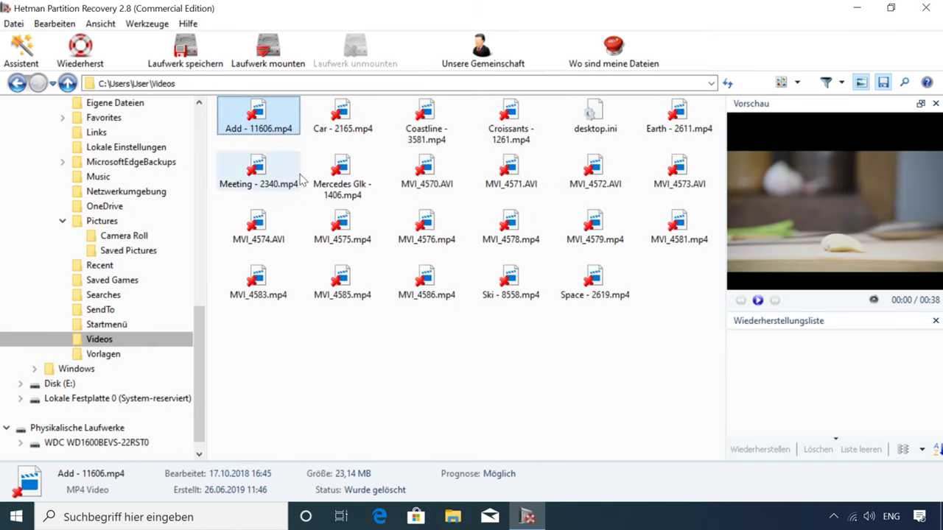
left_click(341, 177)
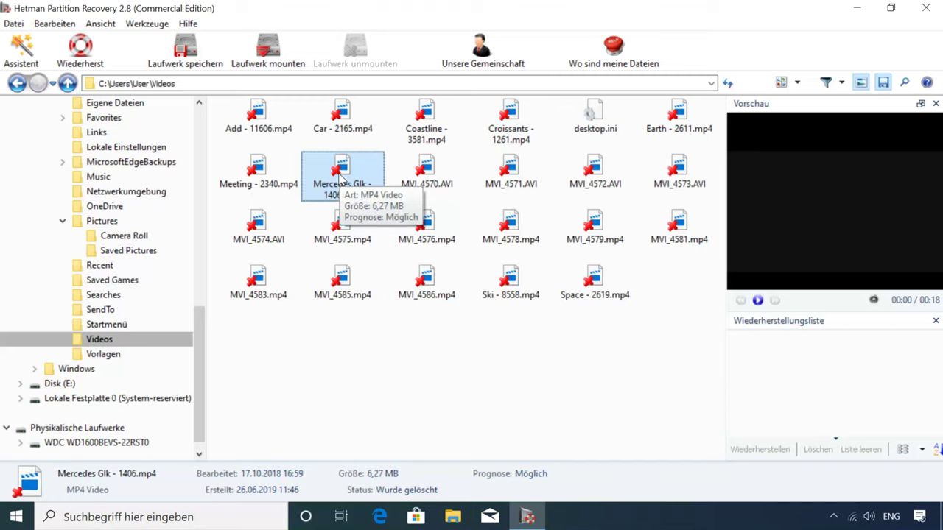
left_click(429, 175)
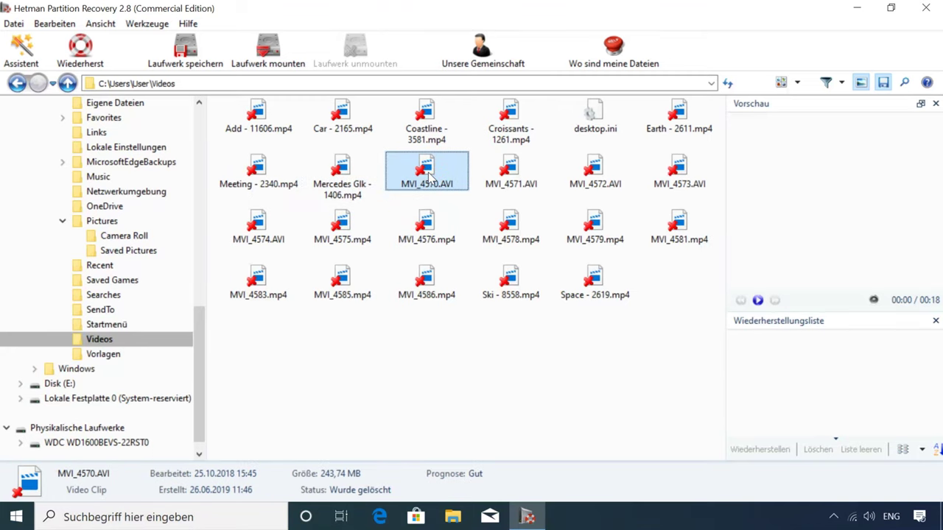
scroll(109, 198, "up", 9)
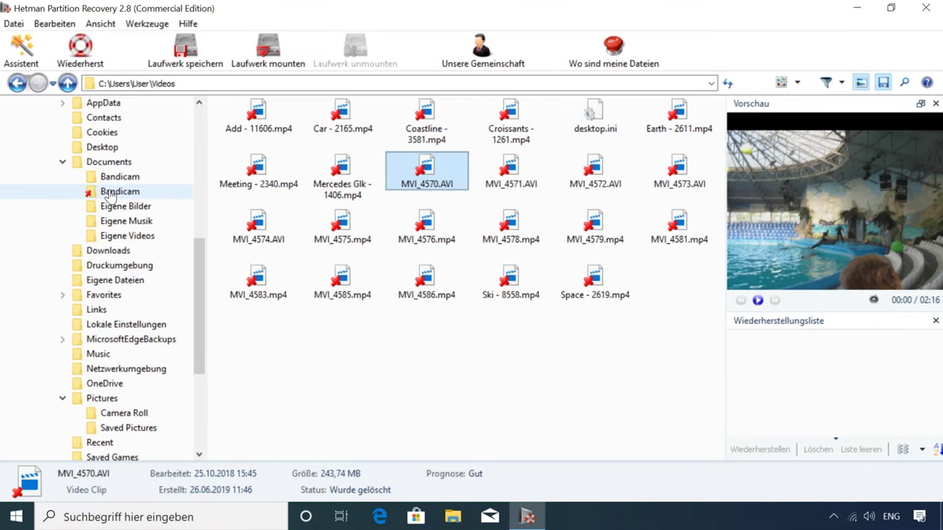
Open the deleted "$ Verloren und gefunden" folder of drive C: and expand its subfolders
scroll(109, 197, "up", 3)
double_click(122, 164)
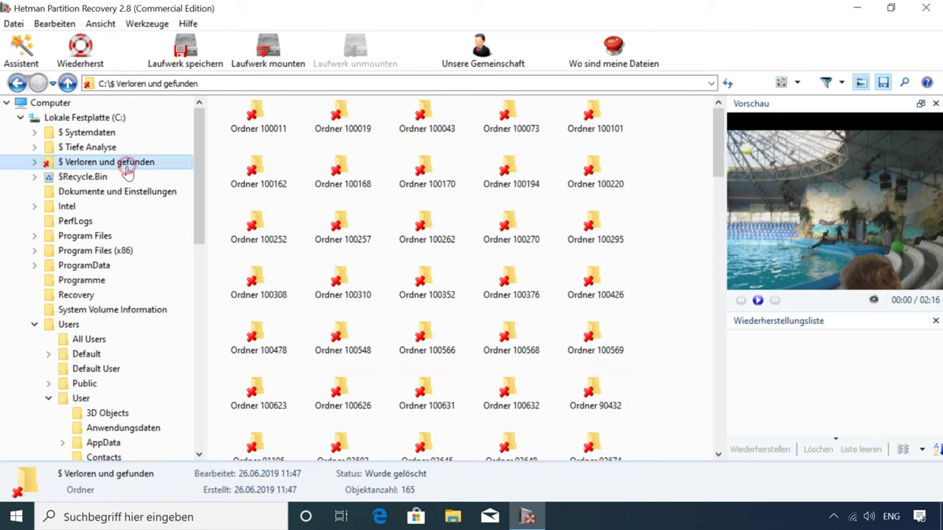
left_click(107, 179)
Examine the contents of several numbered Ordner subfolders in "$ Verloren und gefunden" and collapse the folder
left_click(106, 266)
scroll(102, 291, "down", 4)
left_click(104, 295)
scroll(103, 293, "down", 4)
left_click(104, 295)
scroll(104, 295, "down", 4)
scroll(103, 294, "down", 4)
left_click(103, 295)
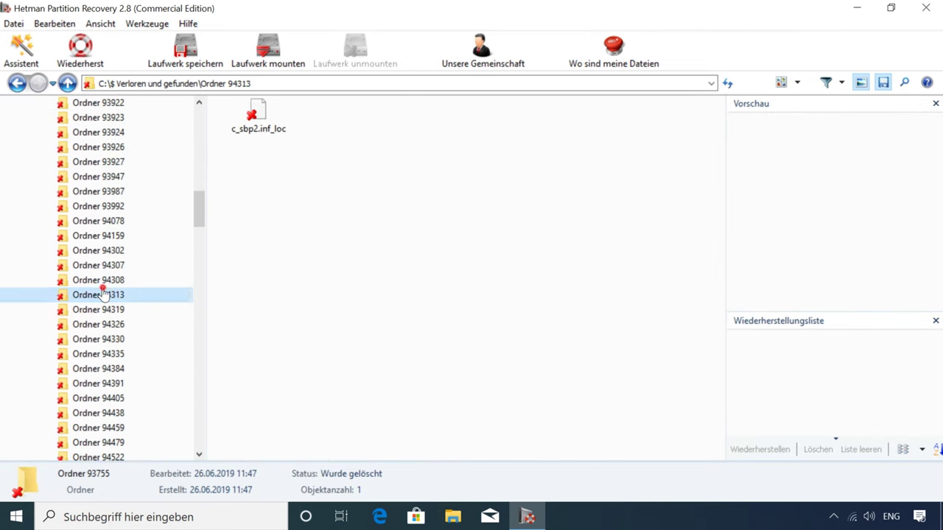
scroll(103, 295, "down", 4)
left_click(104, 294)
scroll(103, 302, "down", 1)
scroll(101, 315, "down", 2)
left_click(102, 309)
scroll(102, 316, "up", 20)
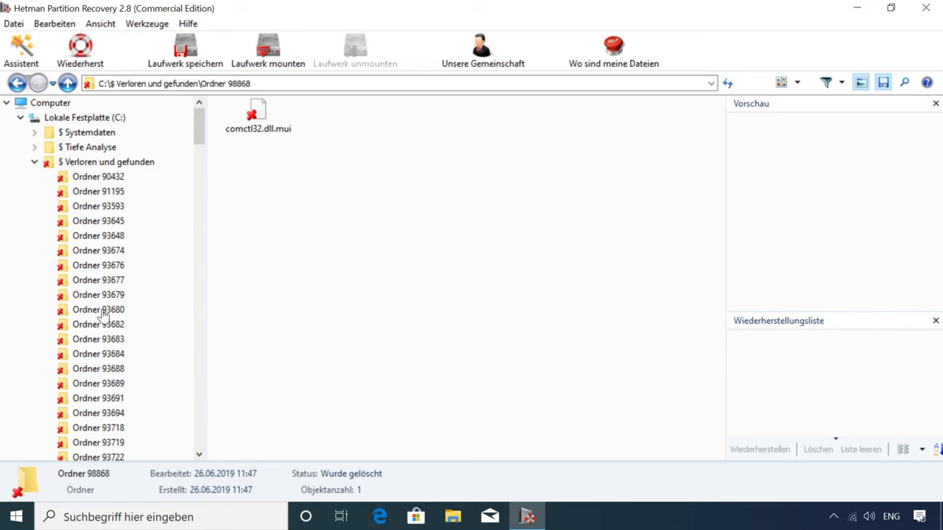
left_click(34, 165)
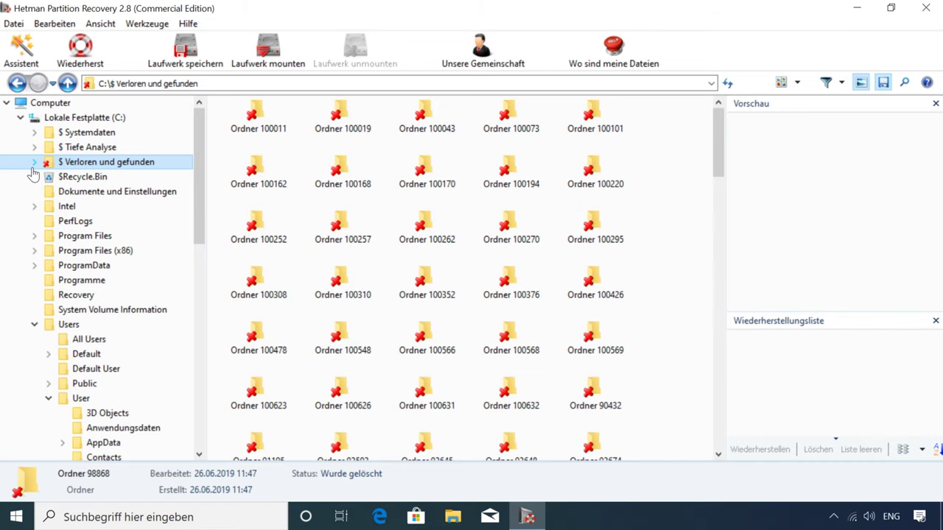
Start a deep analysis (Tiefe Analyse) of drive C: for all files
left_click(119, 148)
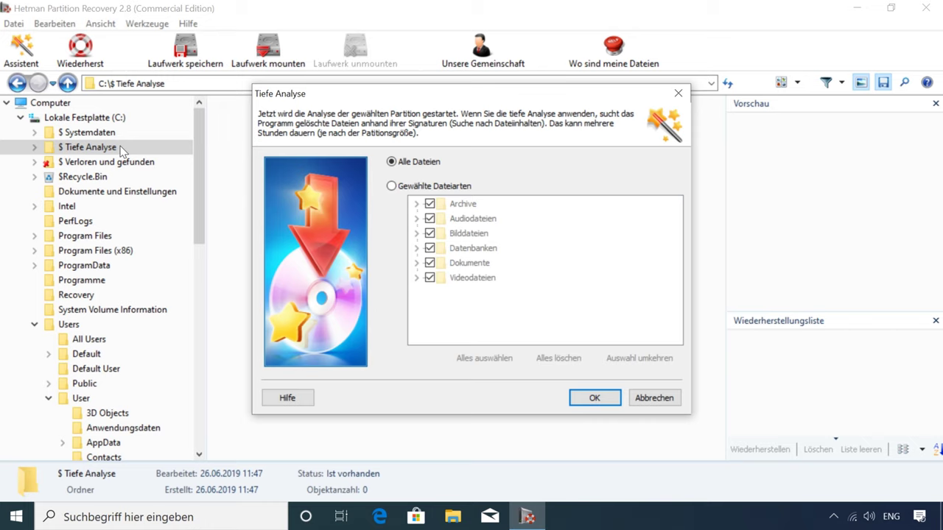
left_click(586, 399)
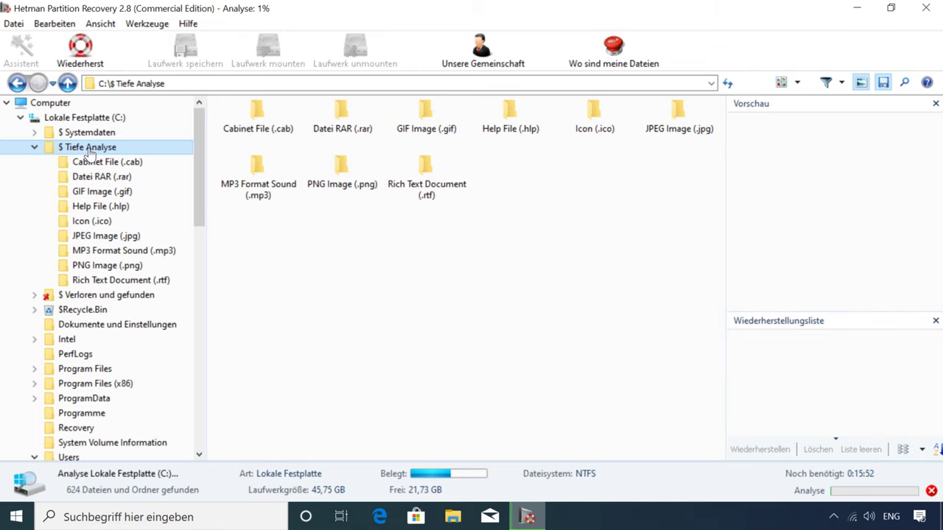
Preview Datei 00007.jpg, Datei 00009.jpg and Datei 00022.jpg in the JPEG Image (.jpg) folder of the deep analysis
left_click(122, 236)
left_click(255, 169)
left_click(427, 173)
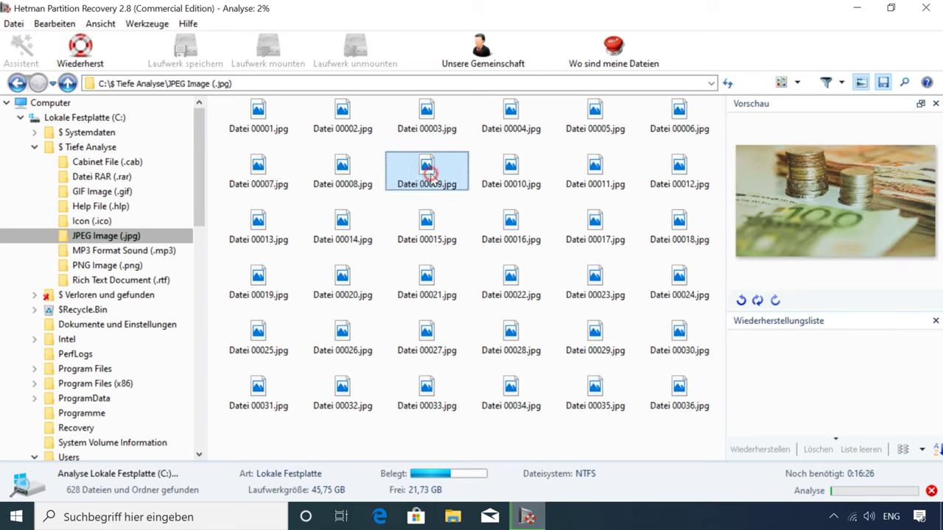
left_click(514, 274)
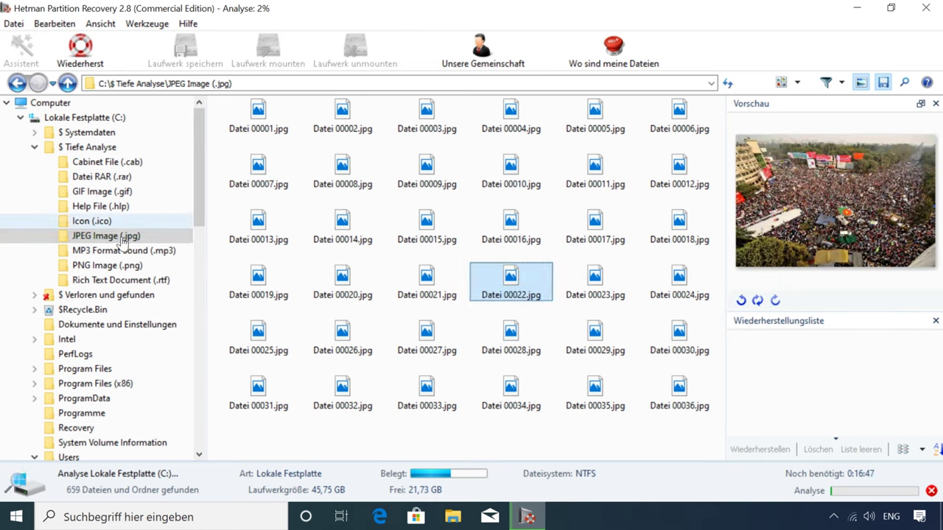
Preview Datei 00001.rtf, Datei 00003.rtf and Datei 00005.rtf in the Rich Text Document (.rtf) folder
left_click(133, 279)
left_click(258, 129)
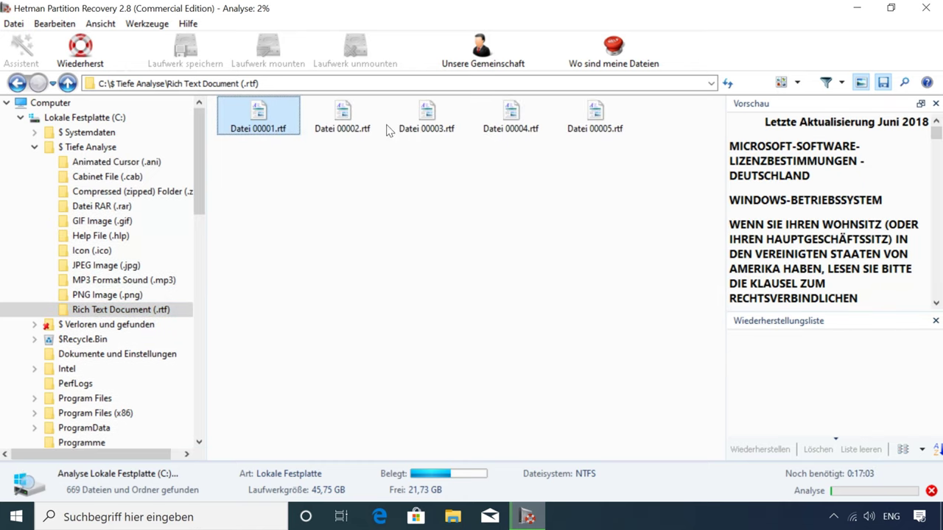
left_click(424, 123)
left_click(596, 120)
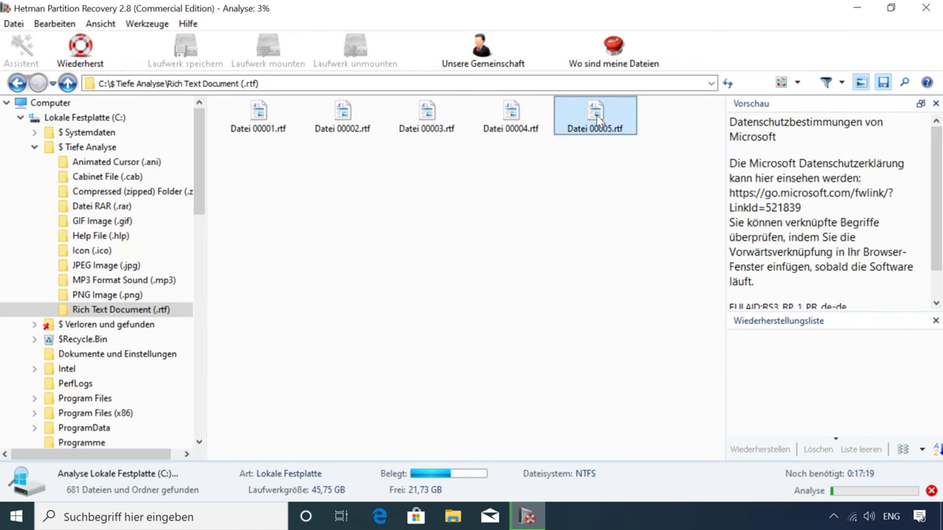
Preview Datei 00001.bmp in the Bitmap Image (.bmp) folder and Datei 00023.jpg in the JPEG Image (.jpg) folder
left_click(104, 180)
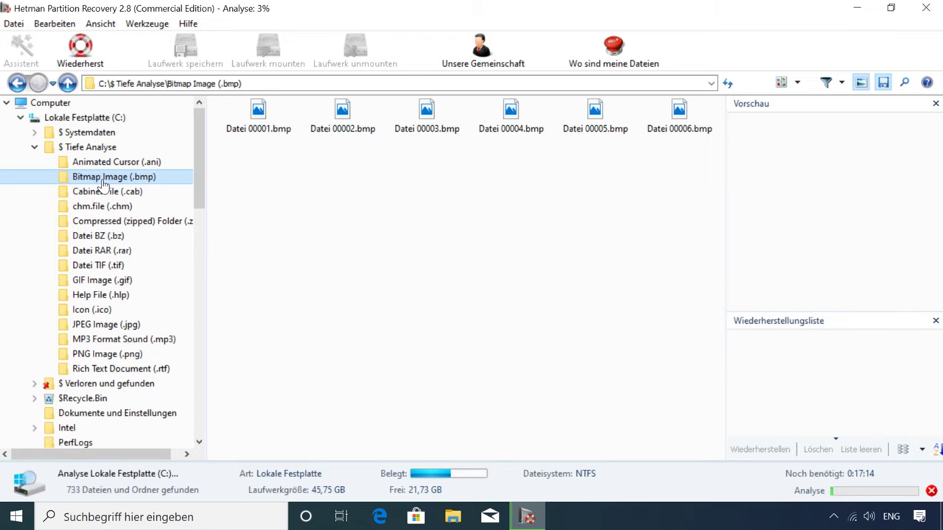
left_click(257, 127)
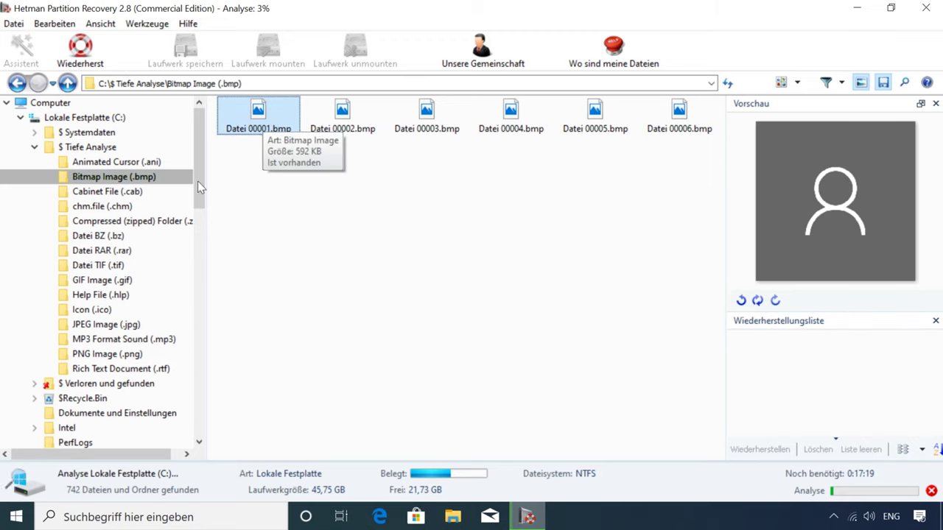
left_click(129, 324)
left_click(426, 333)
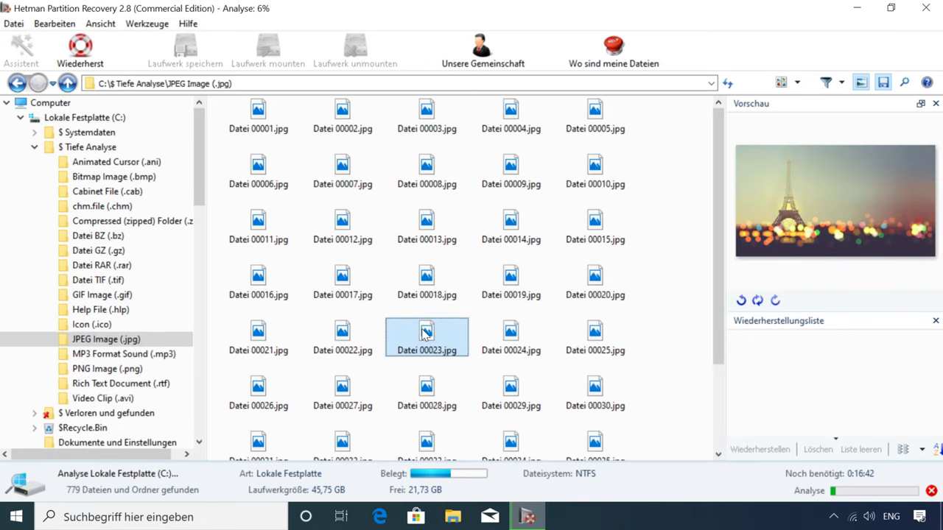
Collapse the "$ Tiefe Analyse" folder and open the User profile's Documents folder
left_click(34, 147)
scroll(26, 209, "down", 5)
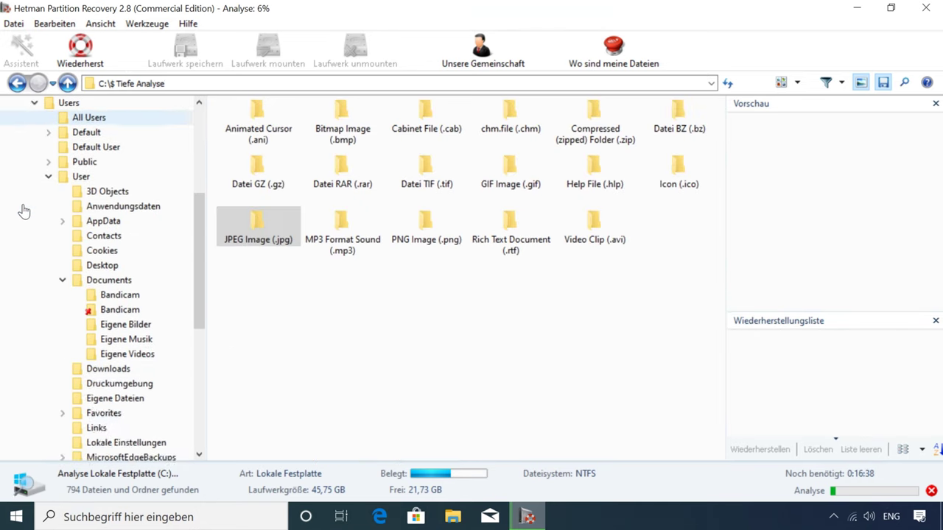
scroll(24, 211, "down", 3)
left_click(26, 192)
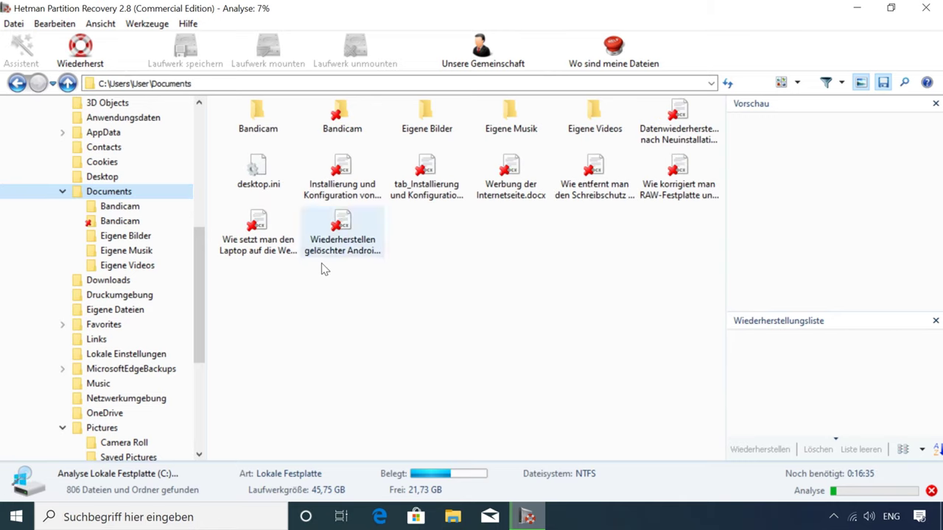
Add all the deleted DOCX files in the Documents folder to the recovery list (Wiederherstellungsliste)
left_click_drag(252, 287, 698, 167)
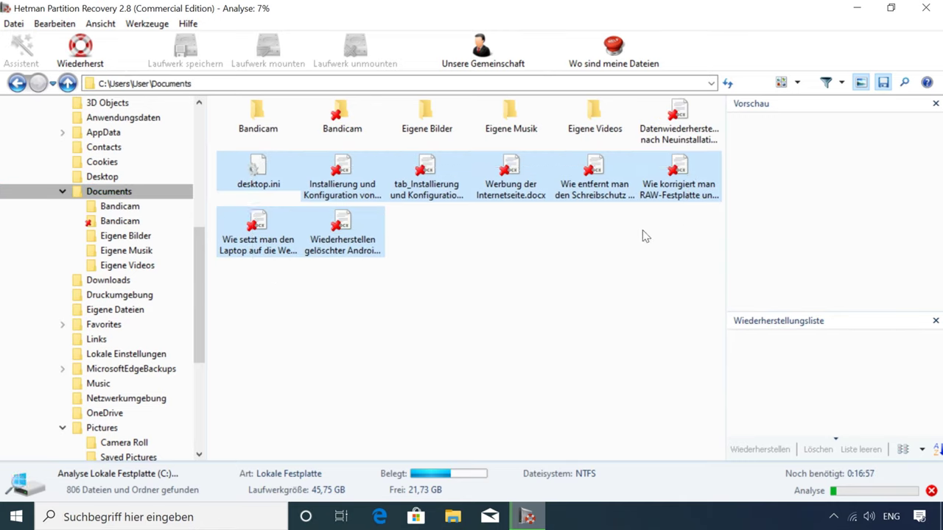
left_click(646, 235)
left_click_drag(331, 276, 699, 194)
left_click_drag(682, 180, 759, 346)
left_click_drag(670, 148, 766, 347)
left_click_drag(248, 249, 803, 415)
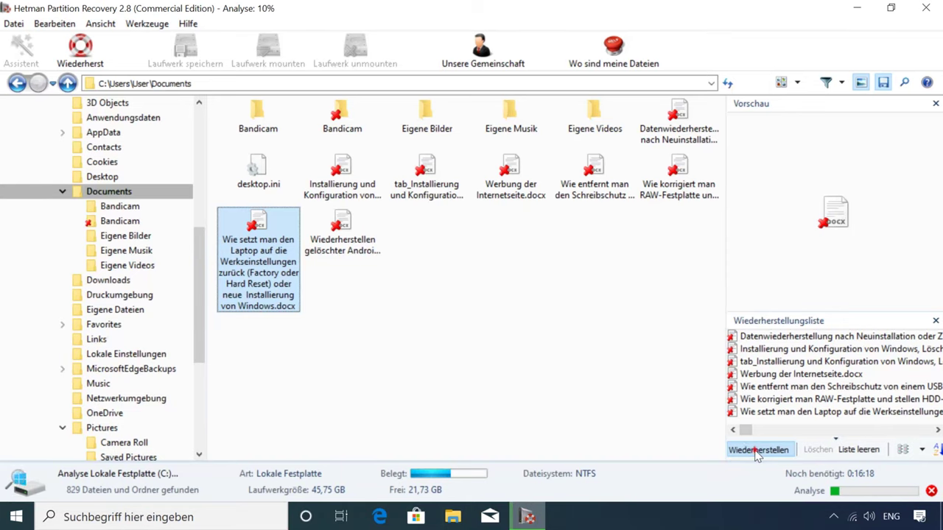
Start recovering the listed files, review the saving methods and choose saving to the hard disk (Speichern auf der Festplatte)
left_click(758, 450)
left_click(499, 268)
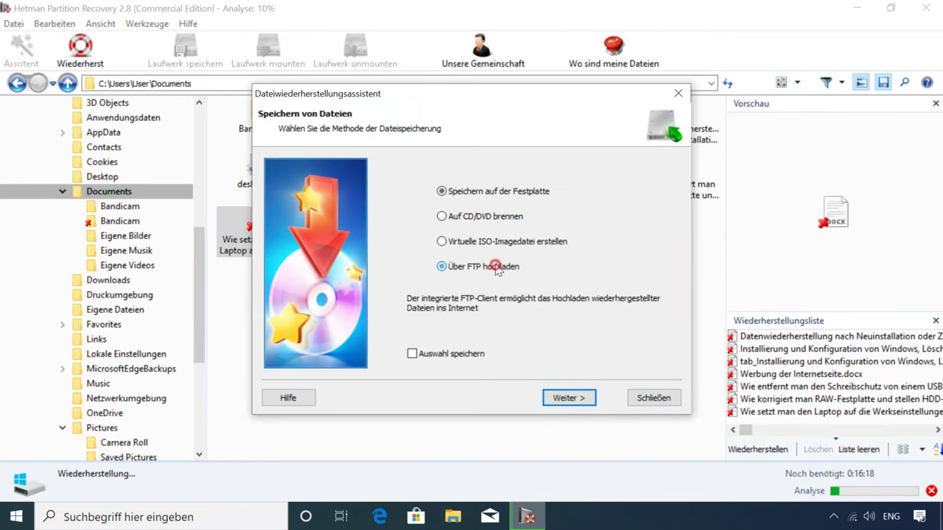
left_click(494, 242)
left_click(489, 216)
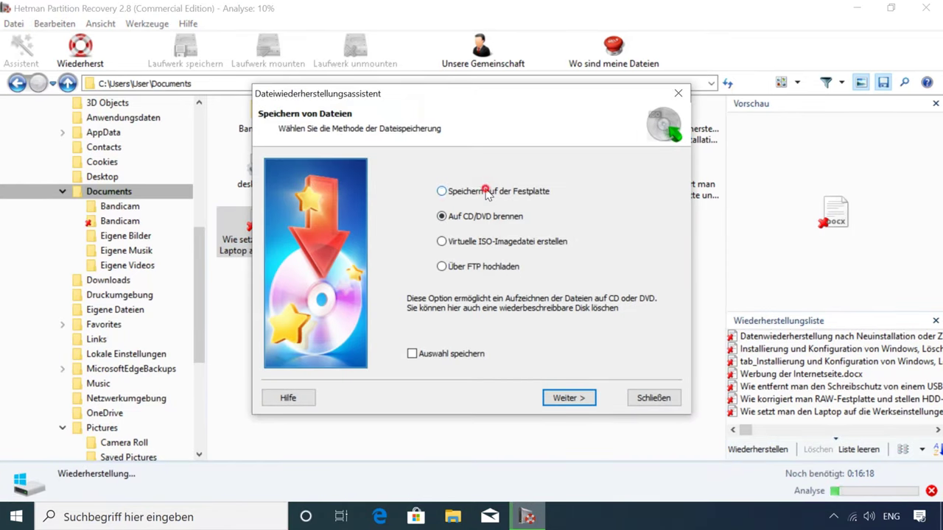
left_click(489, 192)
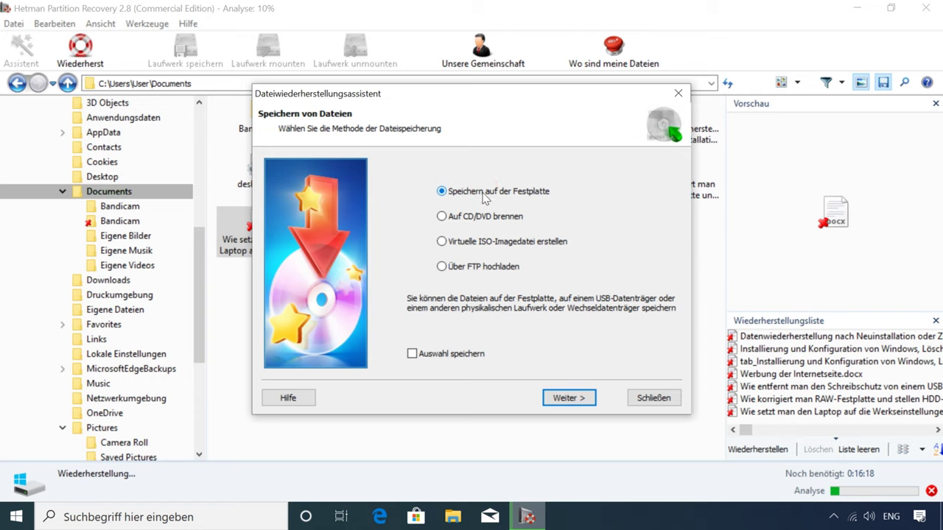
left_click(575, 400)
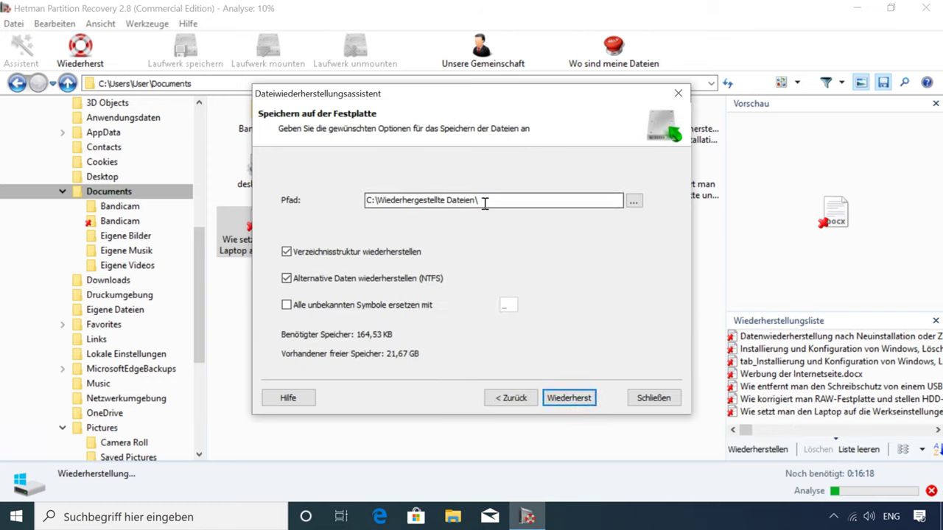
Set the save path to a new folder "Neuer Ordner" on Disk (E:), recover the files there and finish the wizard
left_click(634, 202)
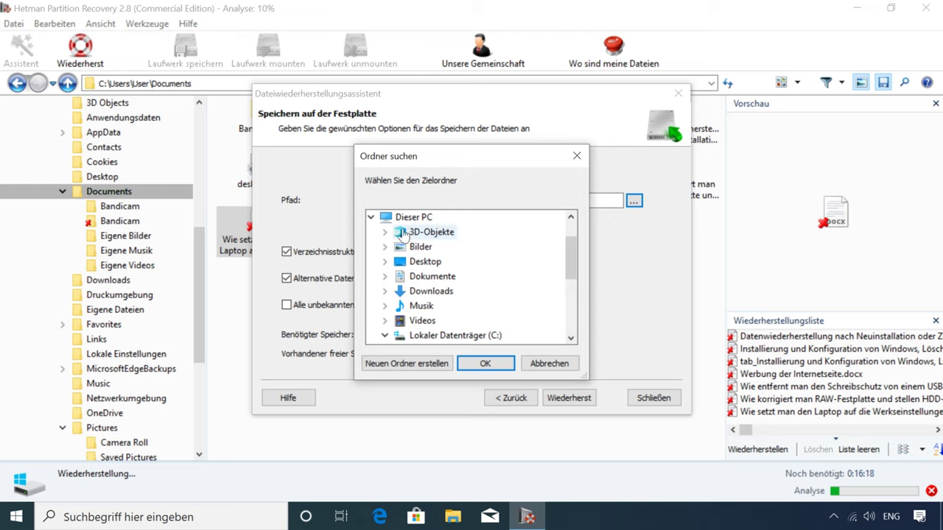
scroll(420, 267, "down", 1)
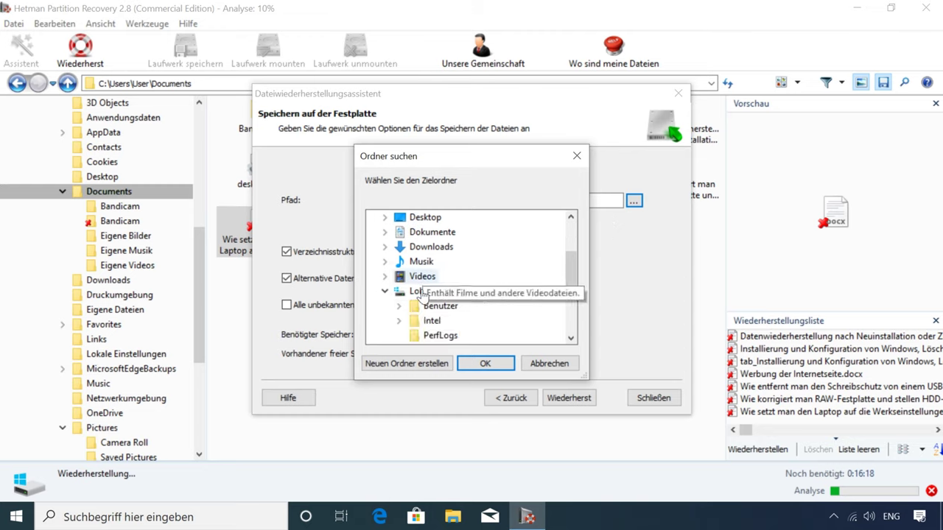
double_click(427, 292)
double_click(416, 306)
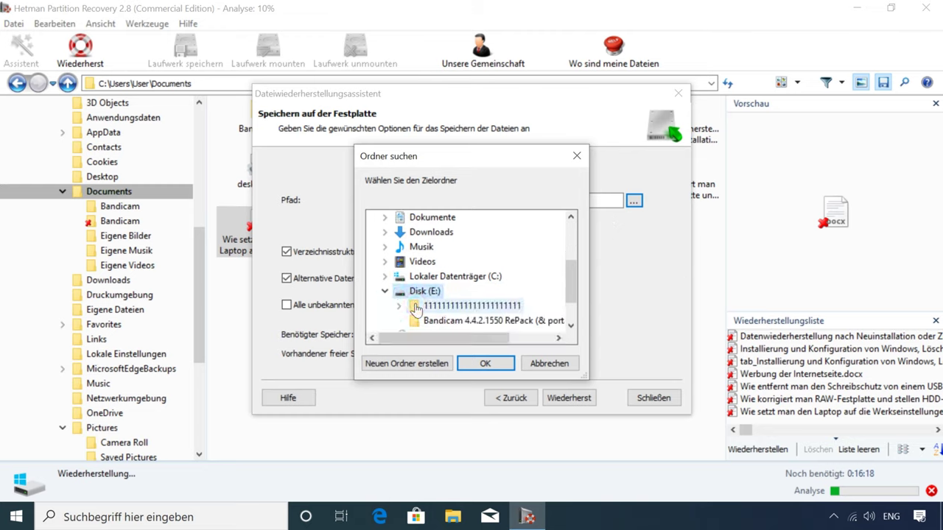
left_click(420, 366)
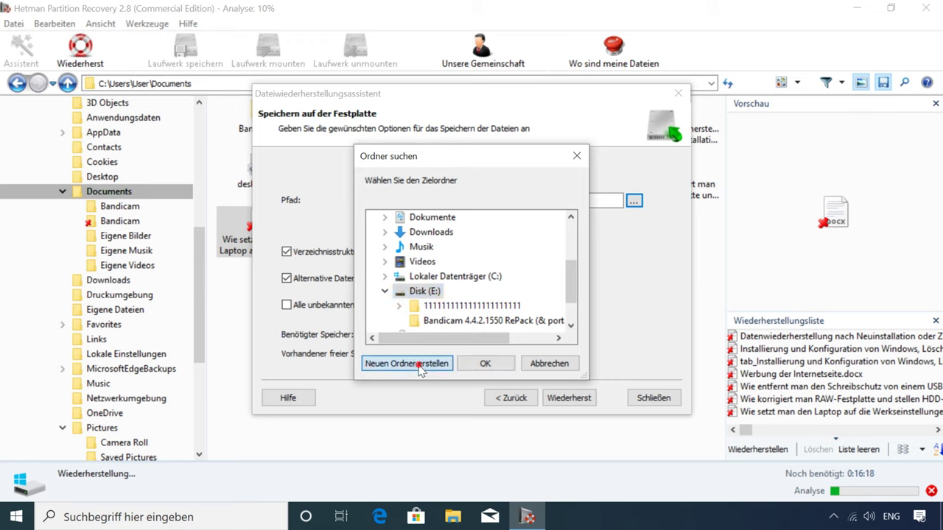
left_click(415, 324)
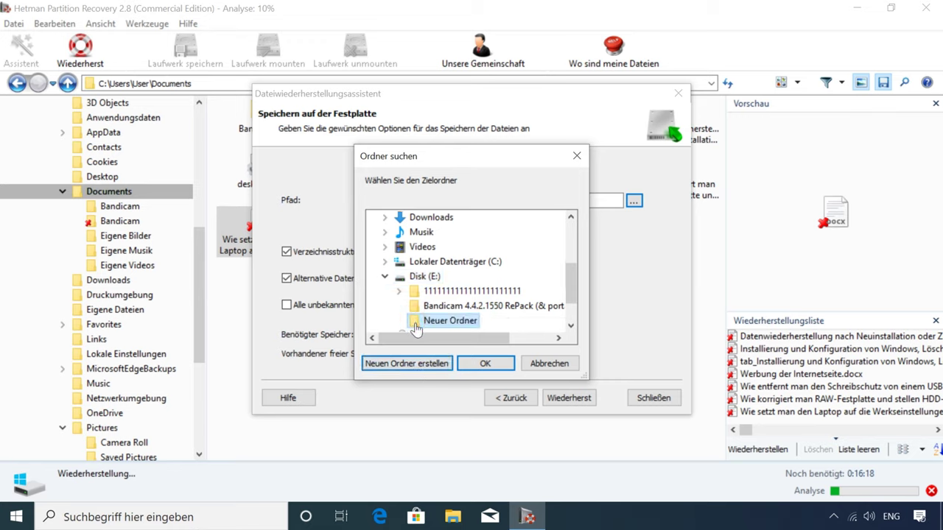
left_click(484, 364)
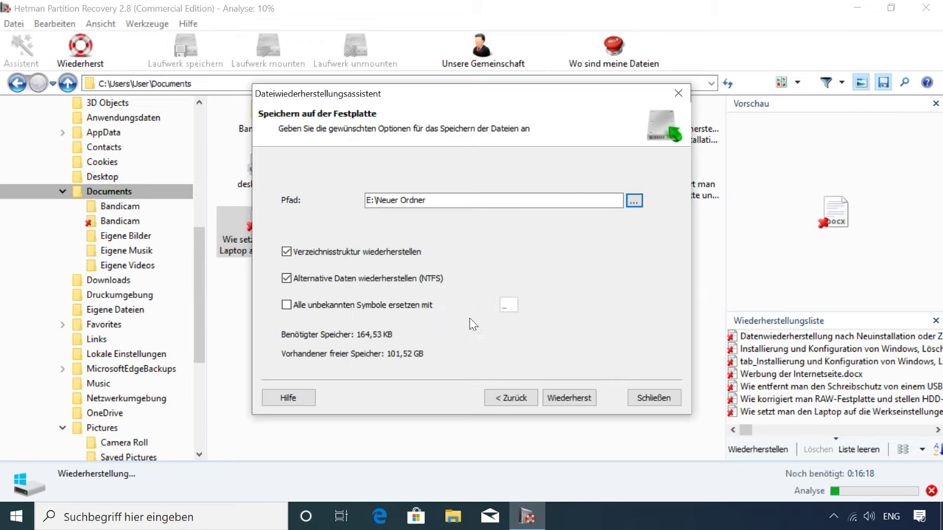
left_click(575, 400)
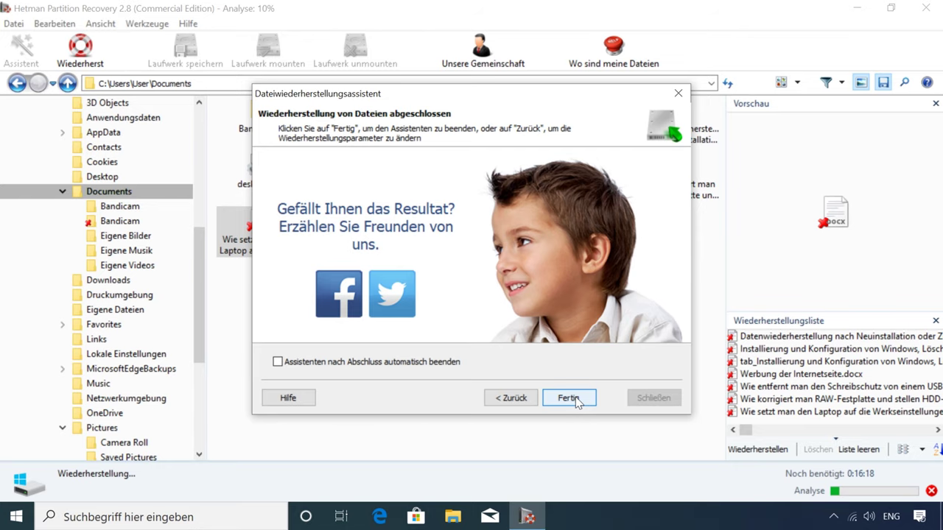
left_click(575, 399)
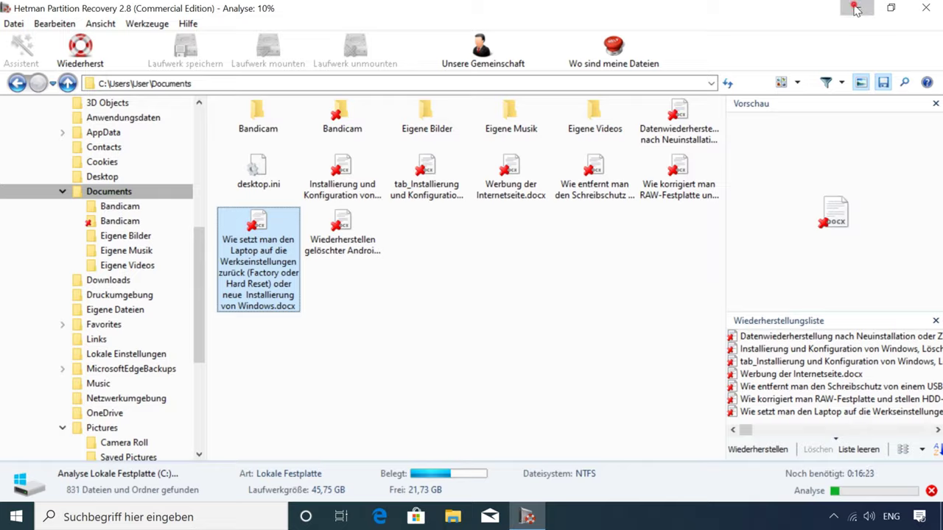
Switch to File Explorer, open Neuer Ordner on Disk (E:) and widen the Name column to check the recovered documents
left_click(857, 8)
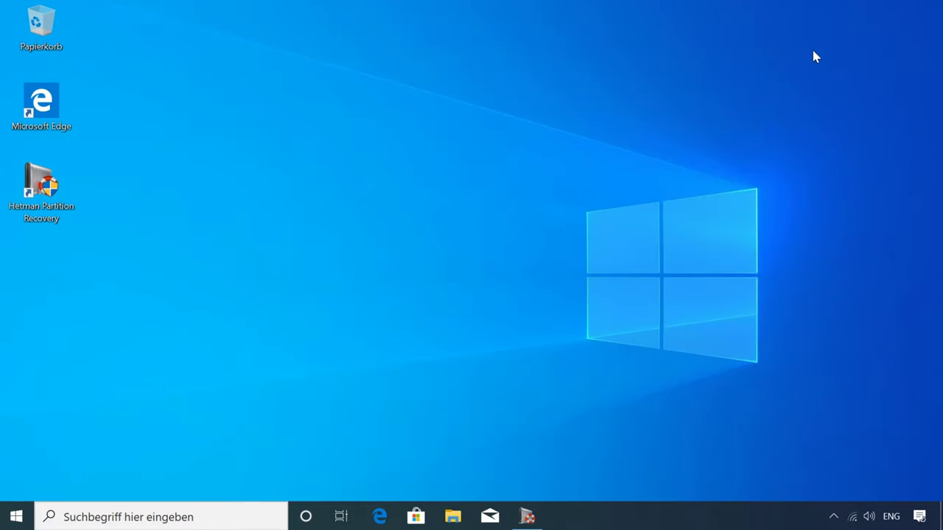
key("super+e")
left_click(232, 337)
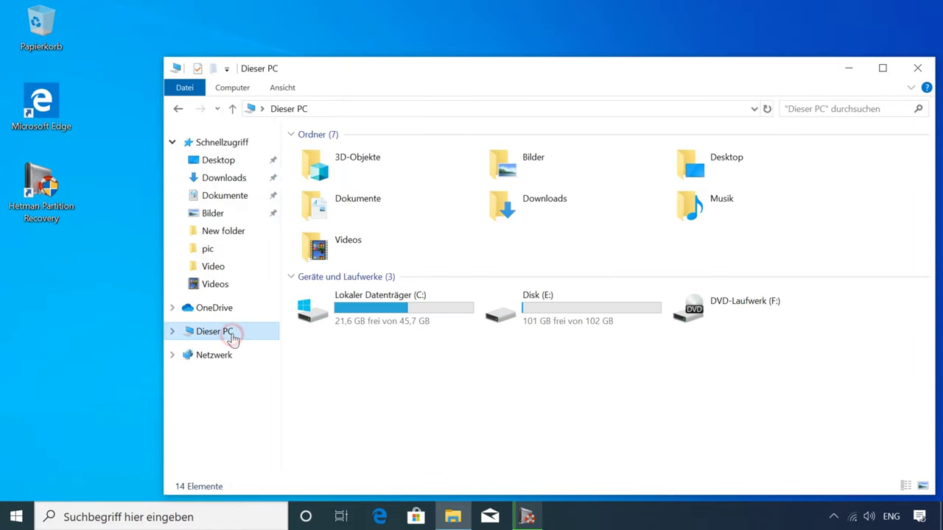
double_click(548, 302)
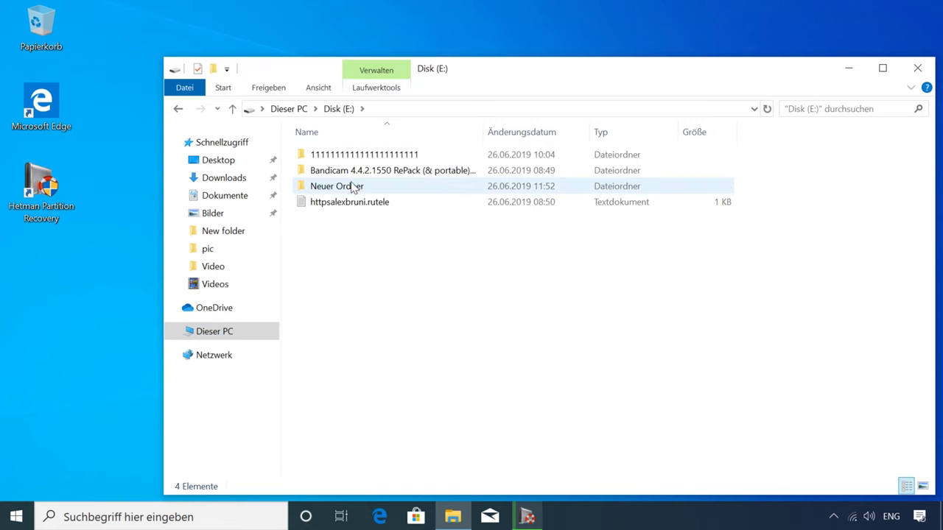
left_click(353, 187)
double_click(349, 187)
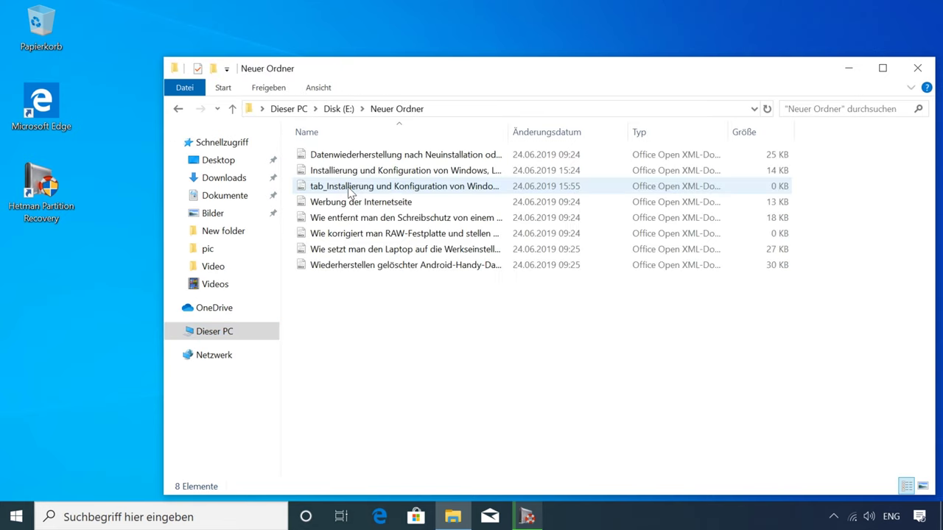
left_click_drag(508, 132, 646, 133)
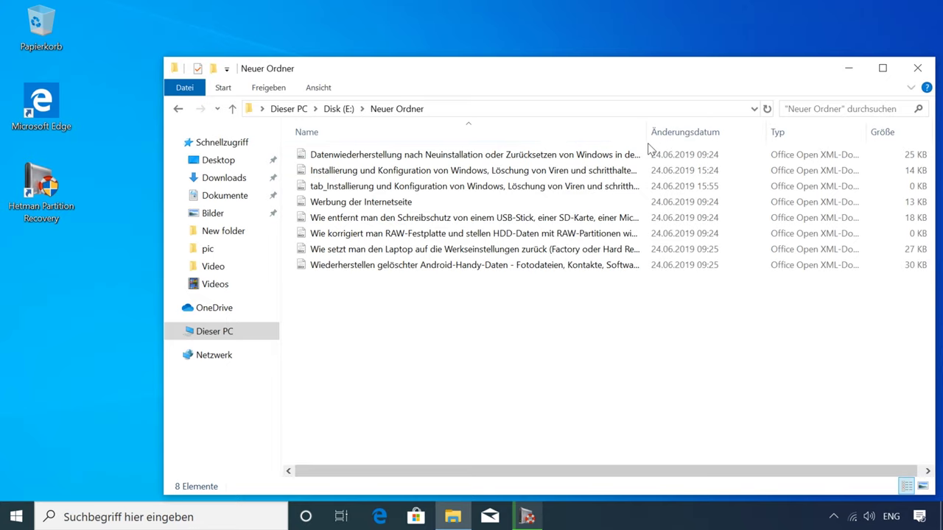